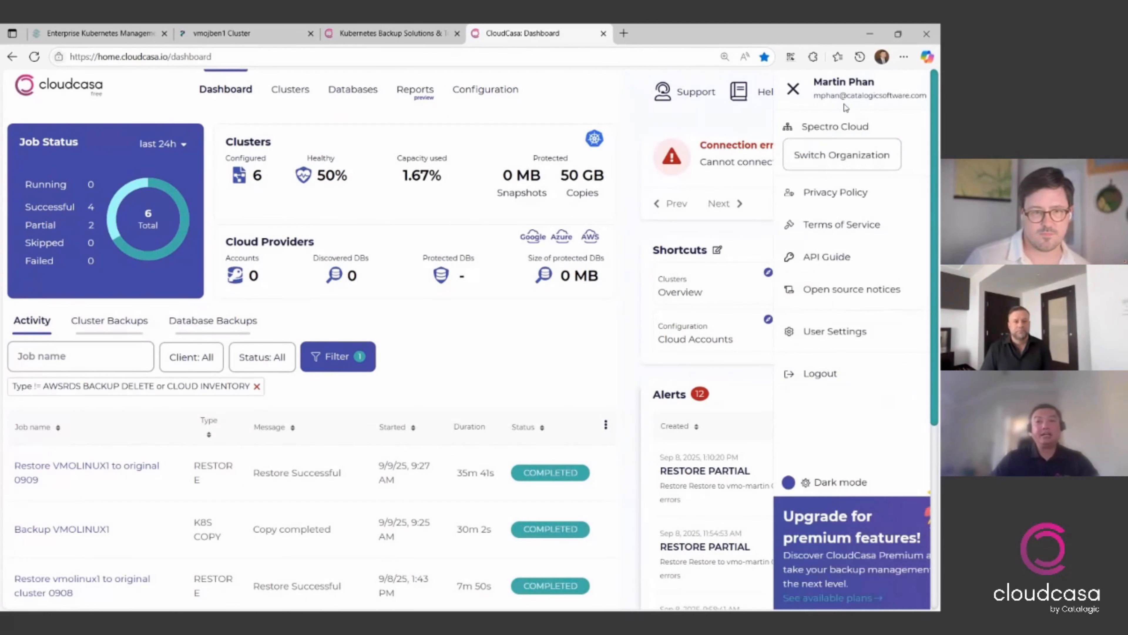
- Switch the active organization to Spectro Cloud
click(833, 159)
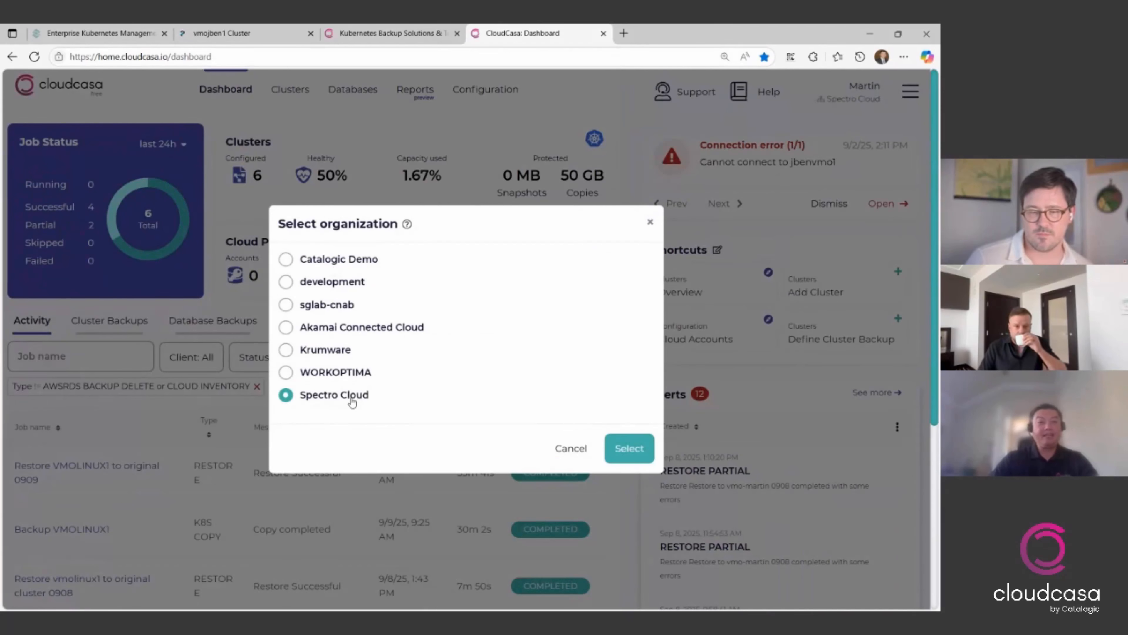
click(625, 449)
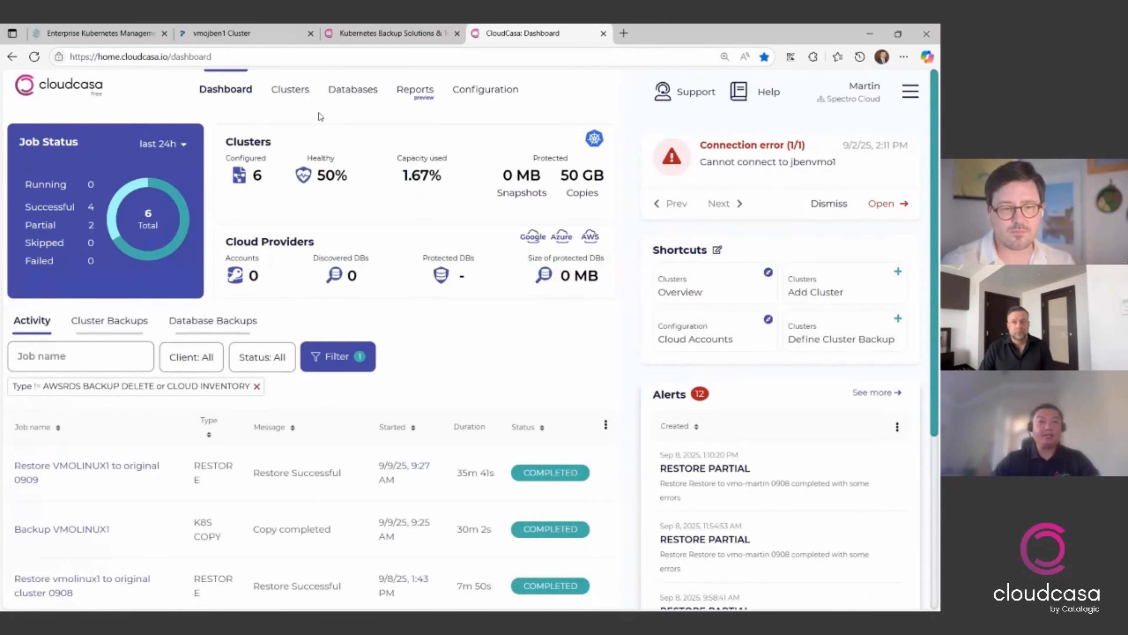
- Open the vmojben1 cluster from the clusters overview and examine its cluster ID and metrics
mouse_move(291, 89)
click(299, 145)
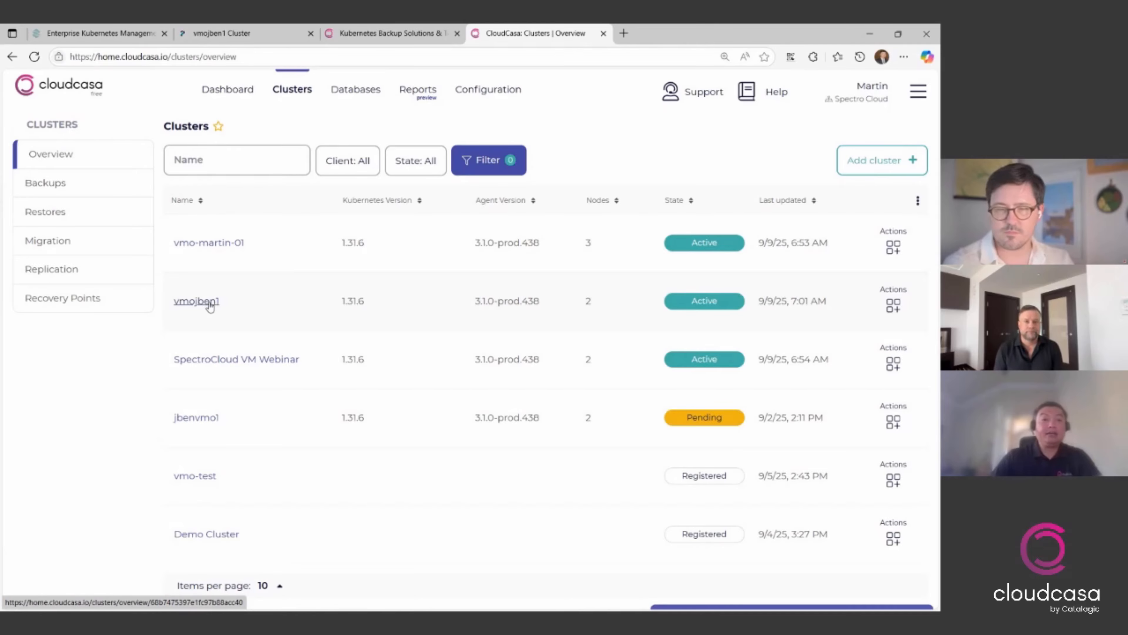
click(209, 304)
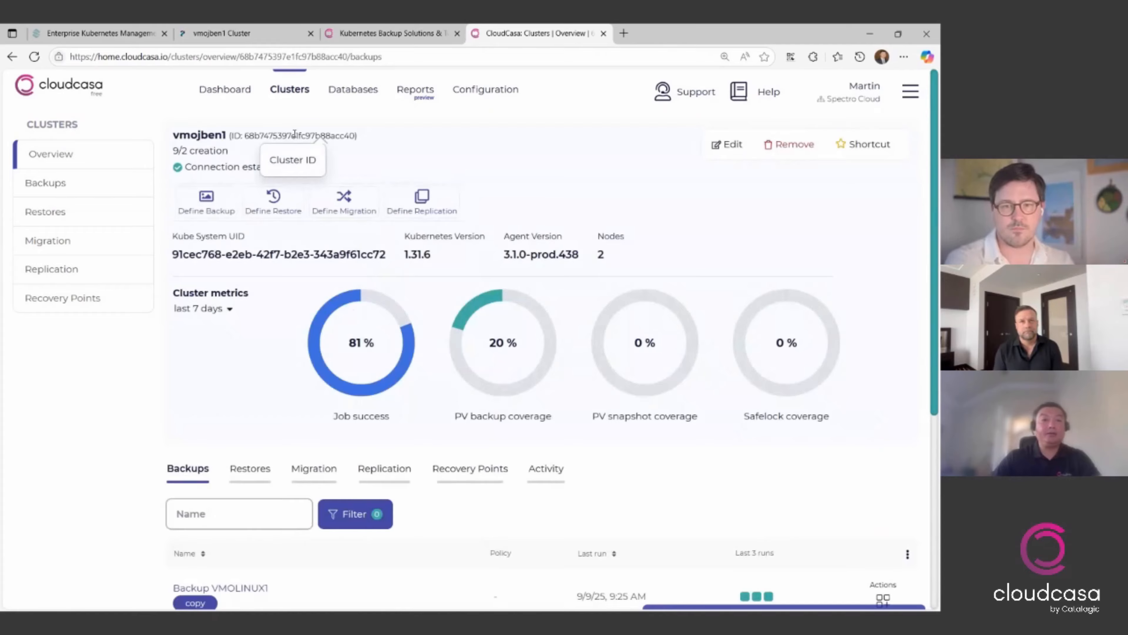
double_click(268, 137)
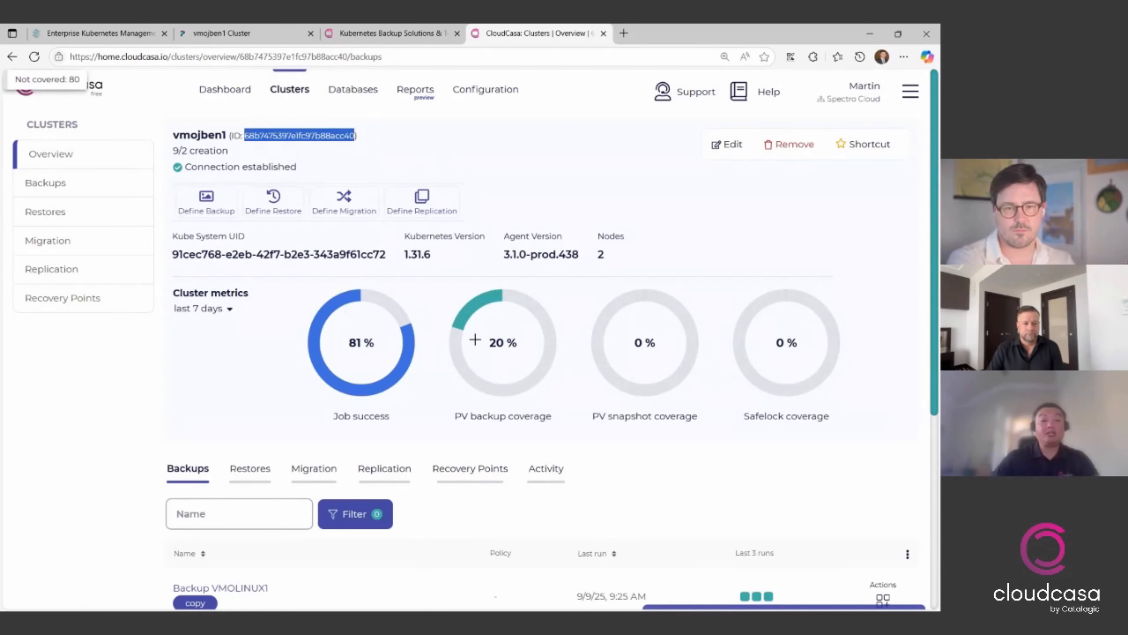
mouse_move(347, 386)
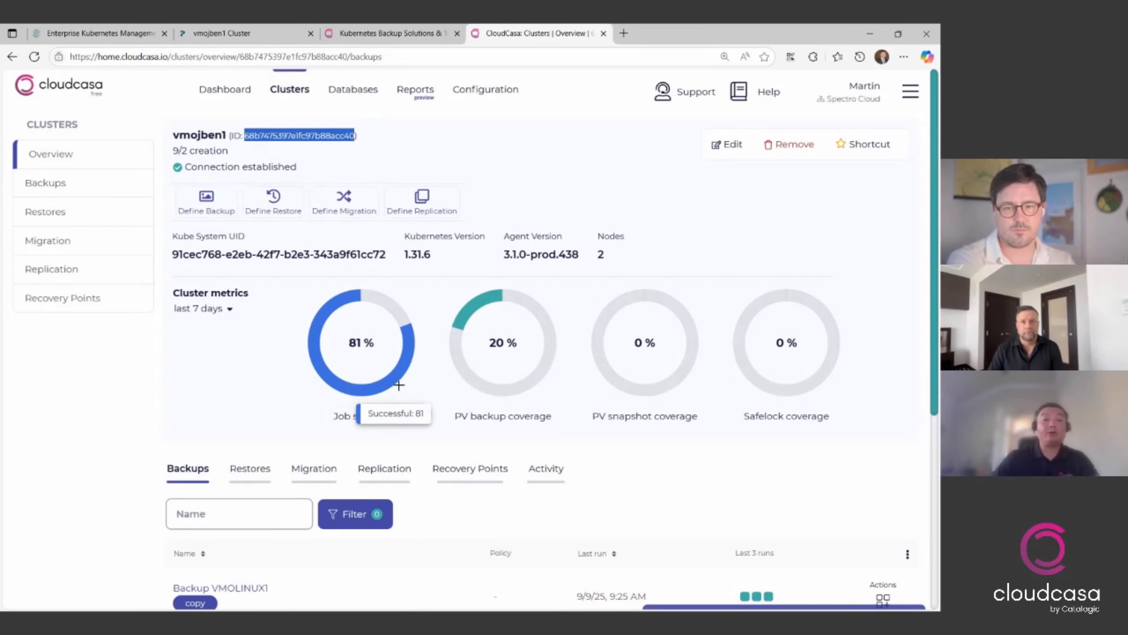
mouse_move(380, 288)
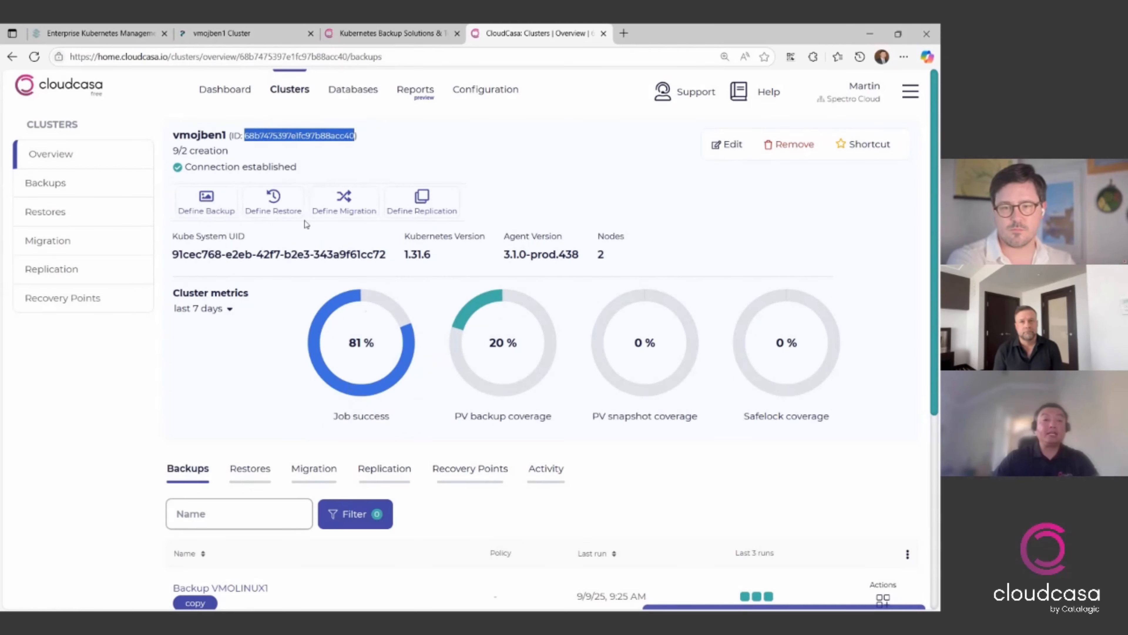
- Start defining a backup for the vmojben1 cluster, check the selectable namespaces, and return the scope to Full Cluster
click(221, 205)
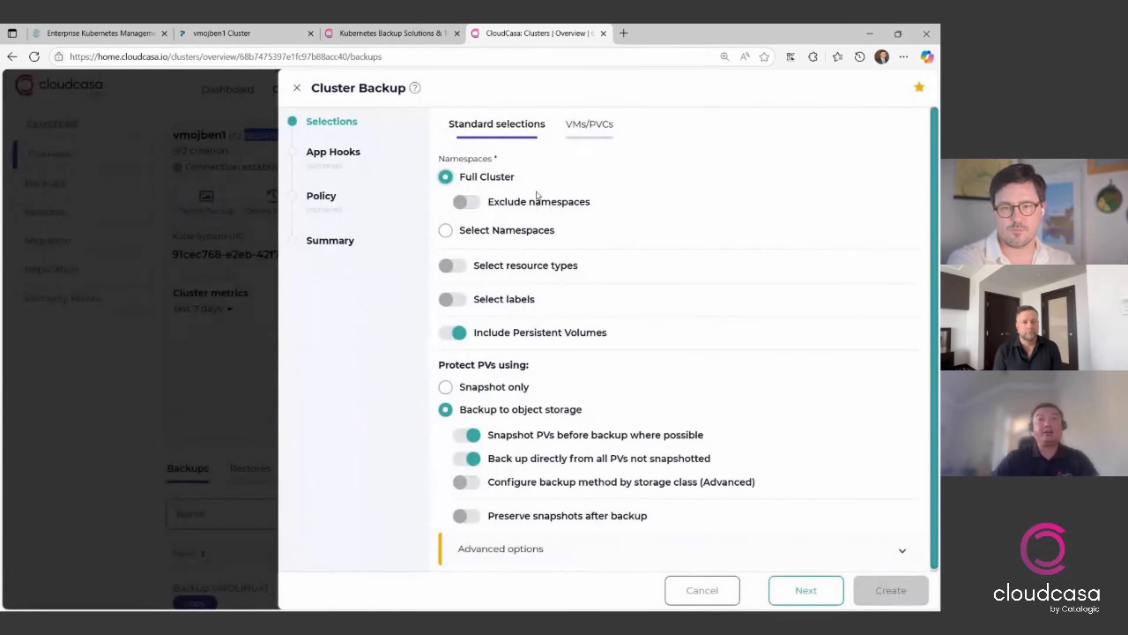
click(527, 231)
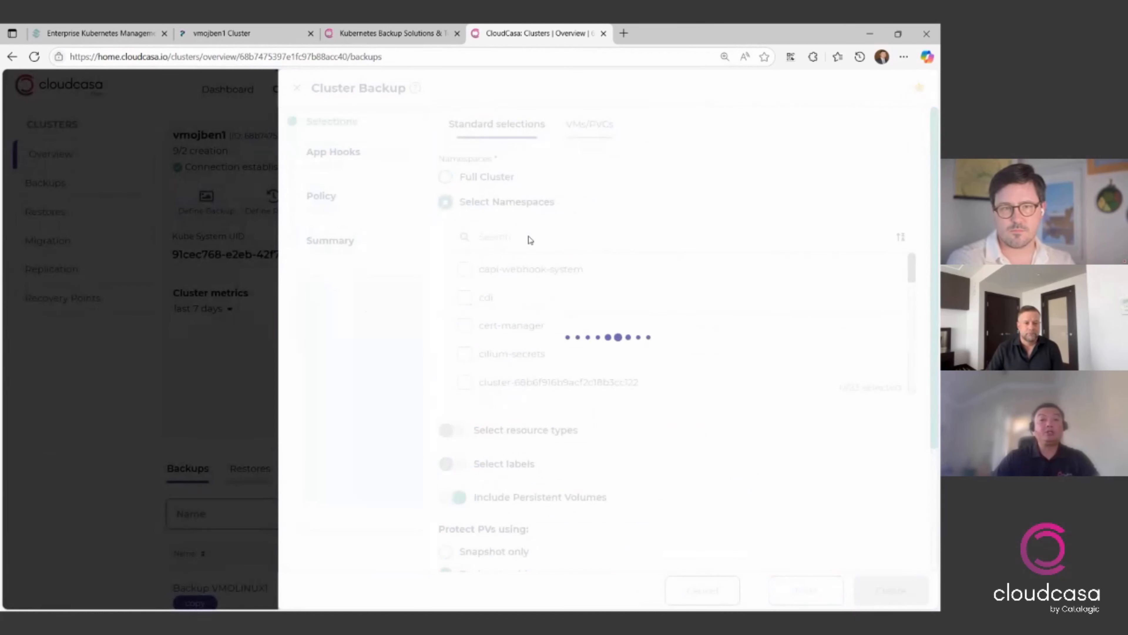
click(486, 180)
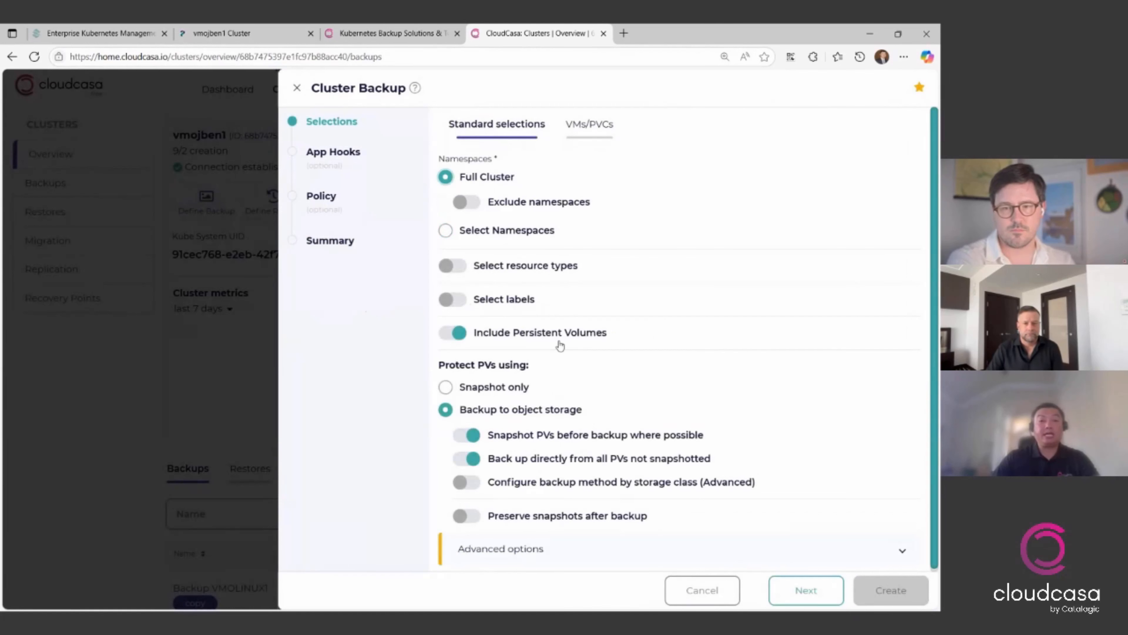
- Choose the vmolinux1 virtual machine in the default namespace as the resource to back up
click(598, 135)
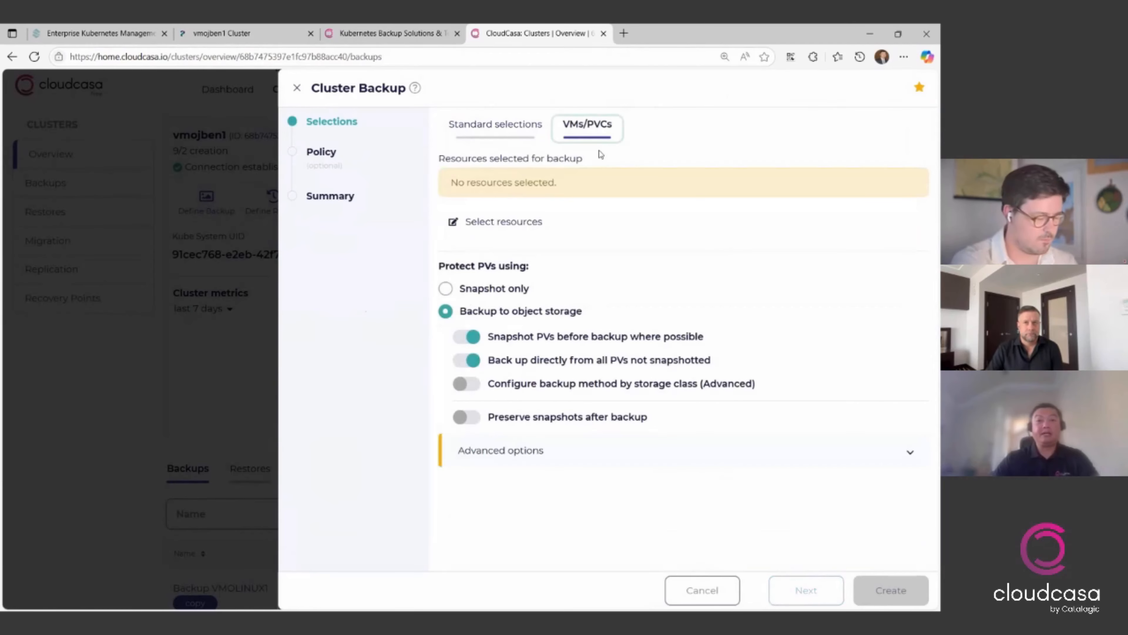
click(515, 227)
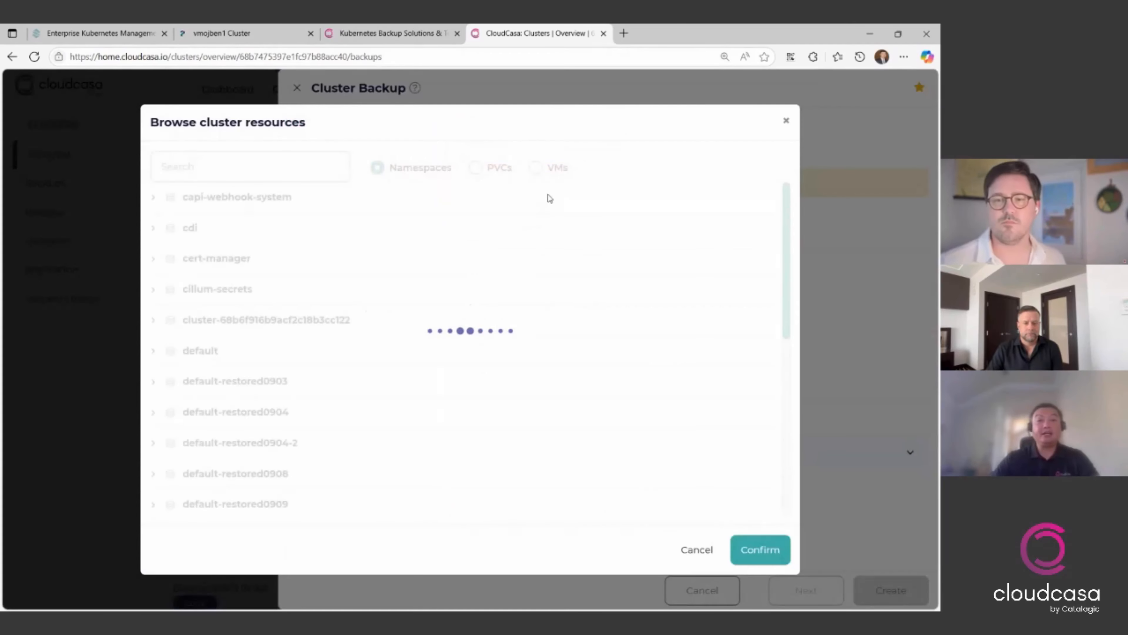
click(539, 169)
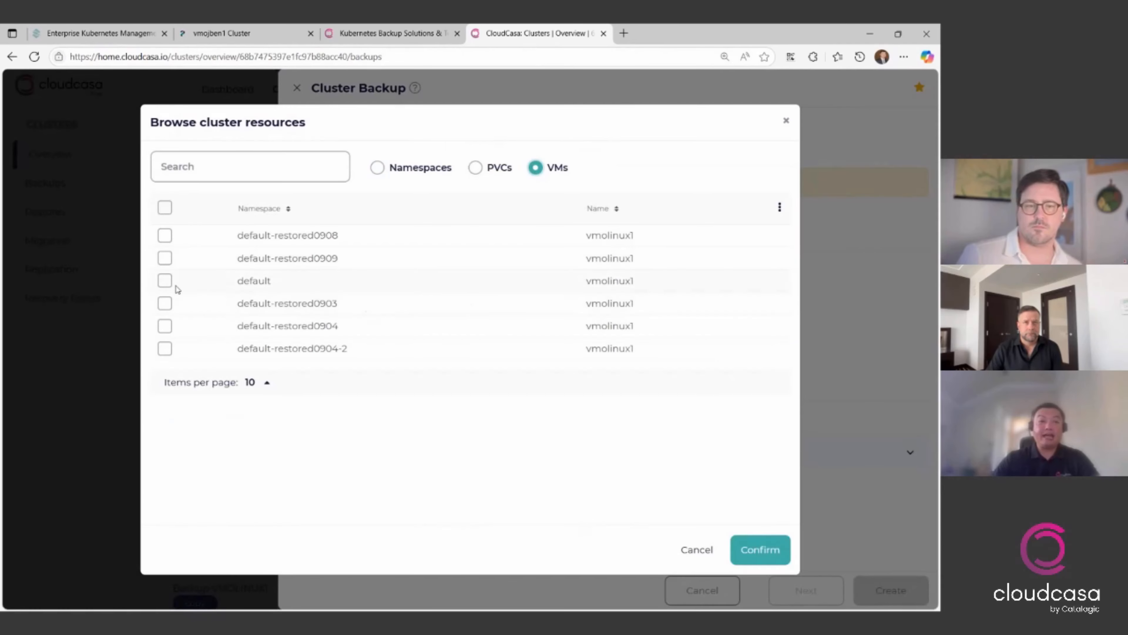
click(166, 283)
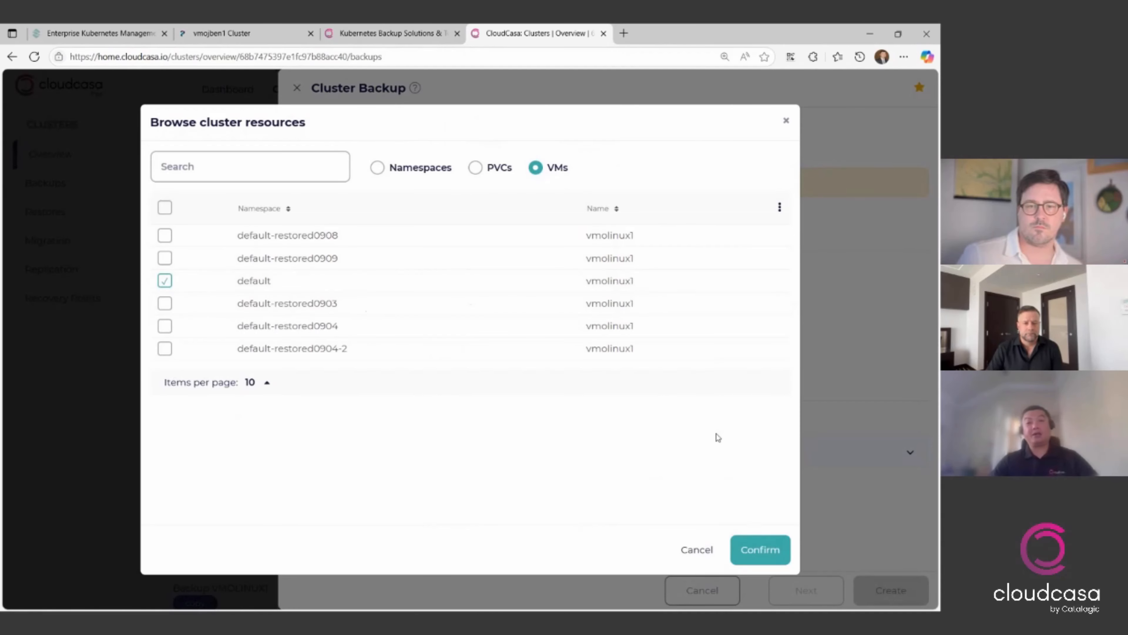
click(751, 550)
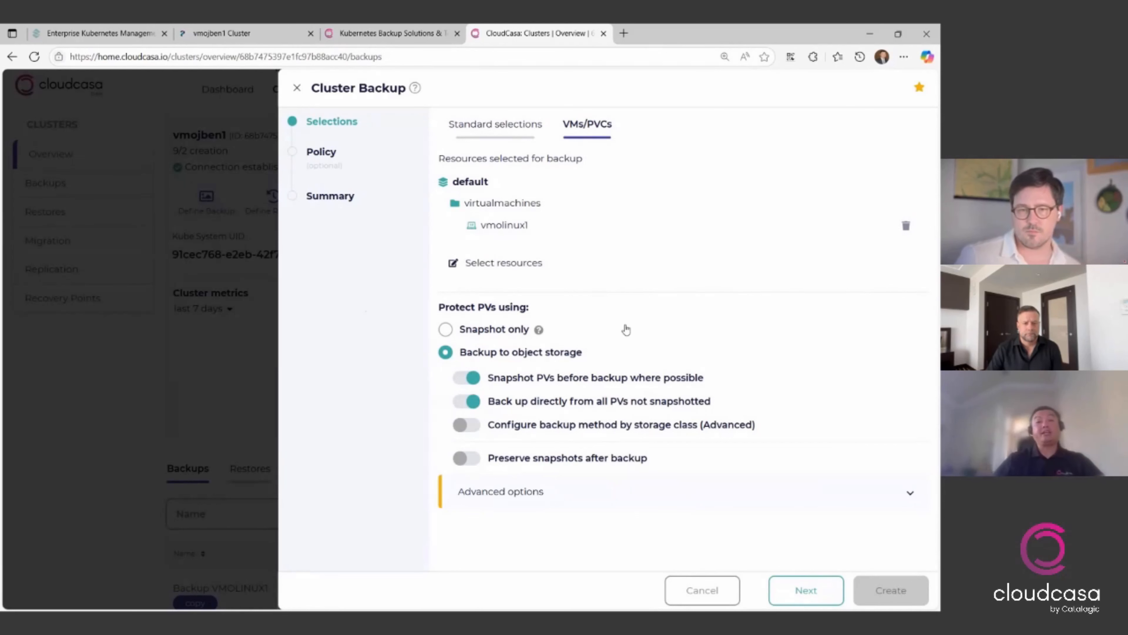
- Enable backup method configuration by storage class, check the read methods offered for azure-disk-rwx, and disable the configuration again
click(694, 426)
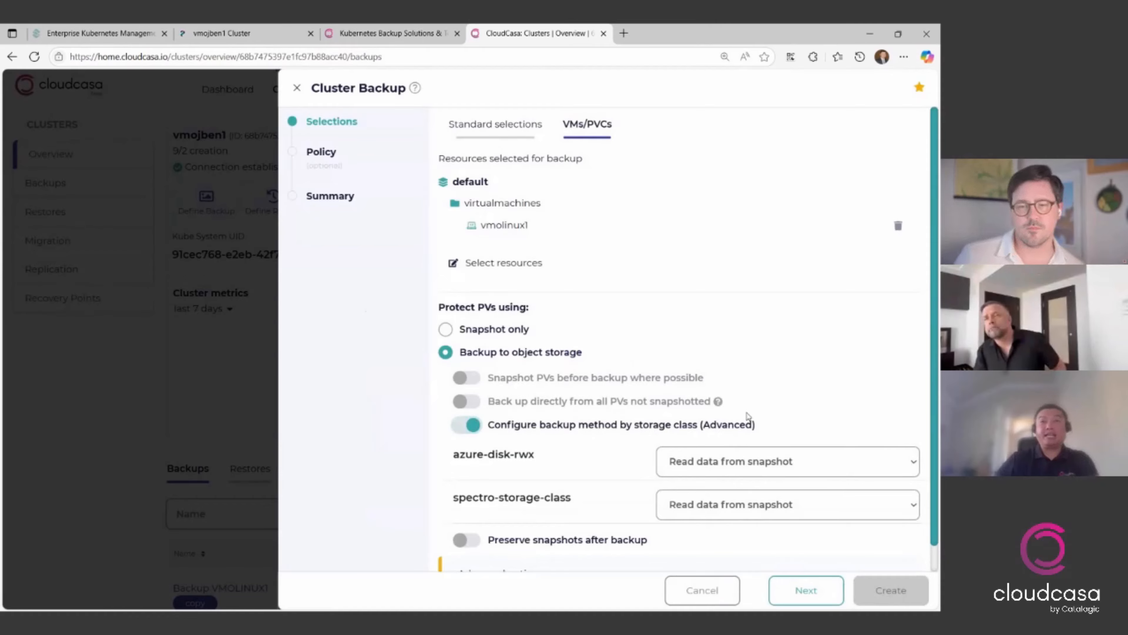
mouse_move(710, 379)
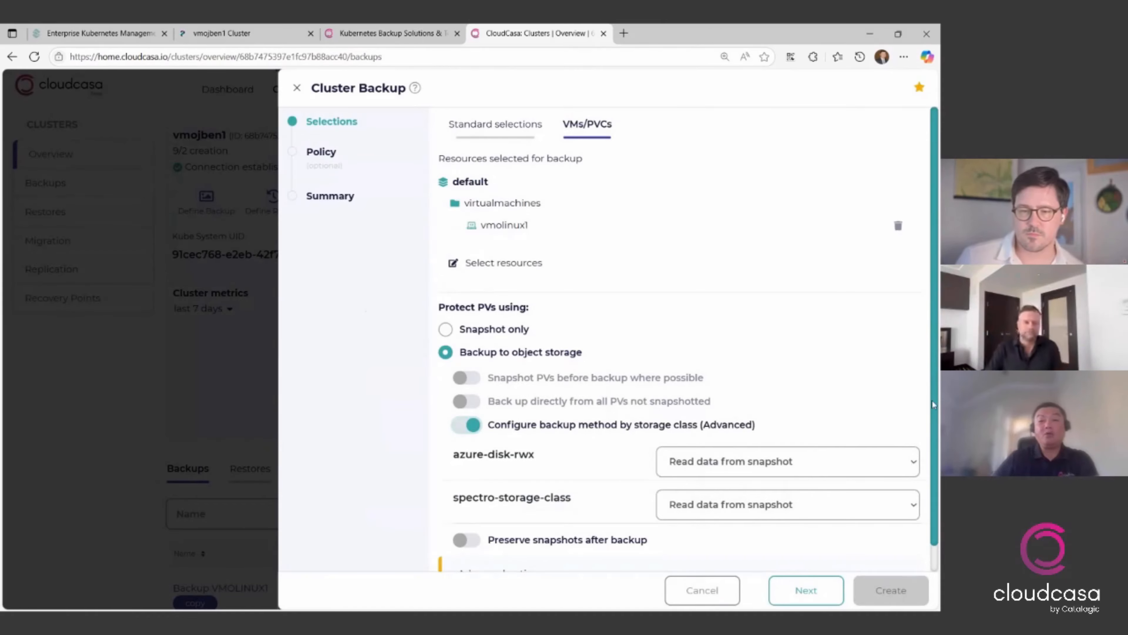
click(906, 462)
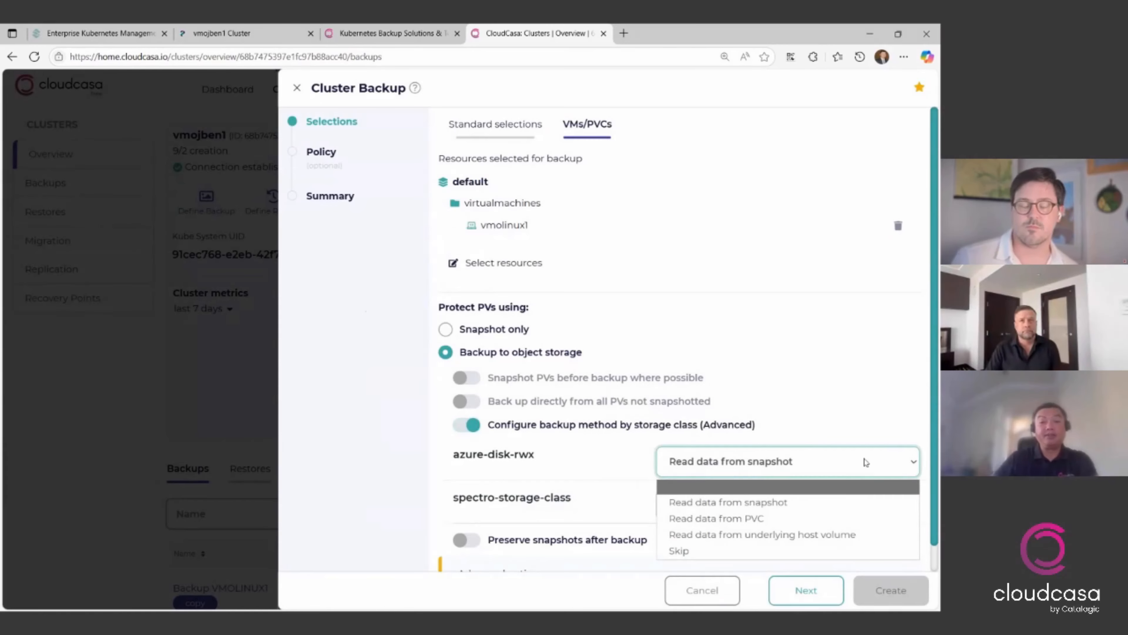
click(872, 365)
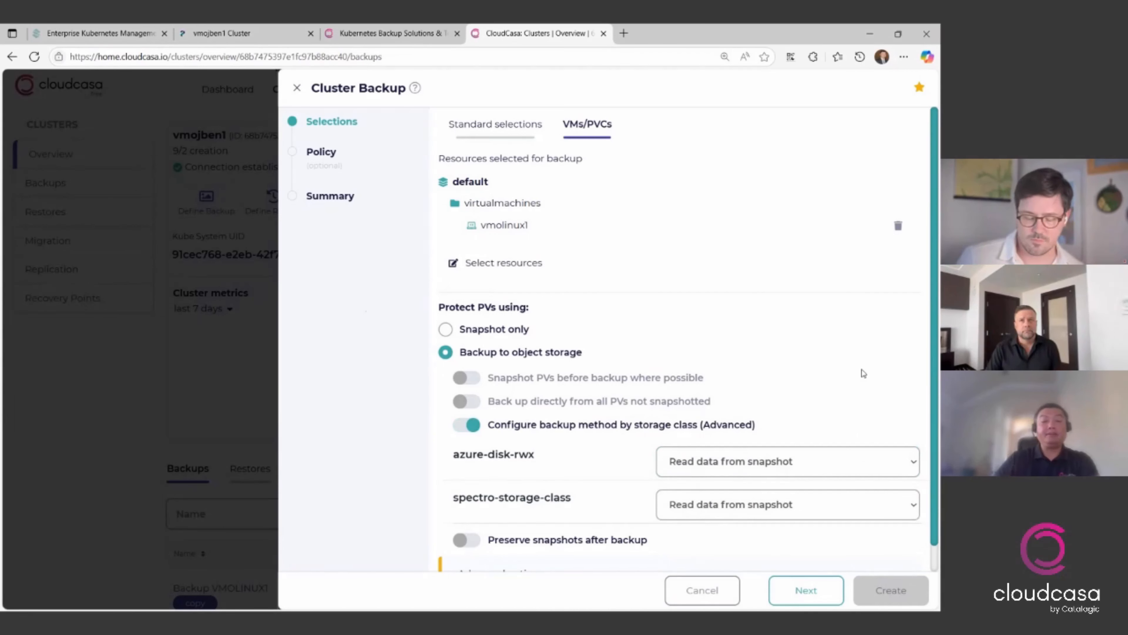
scroll(863, 374, down, 1)
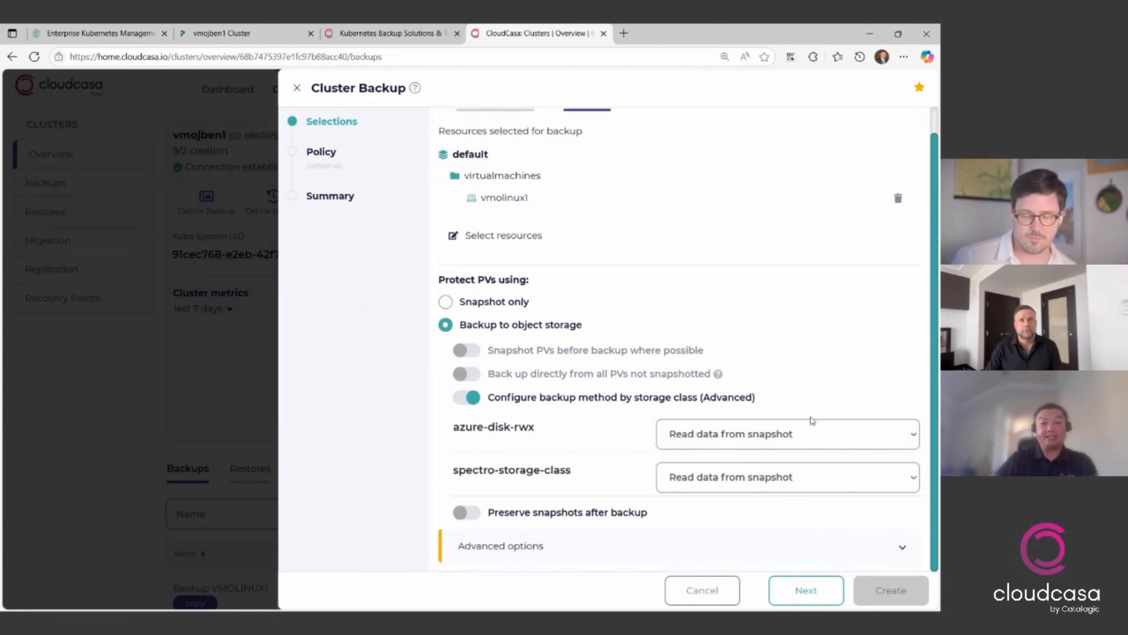
click(567, 400)
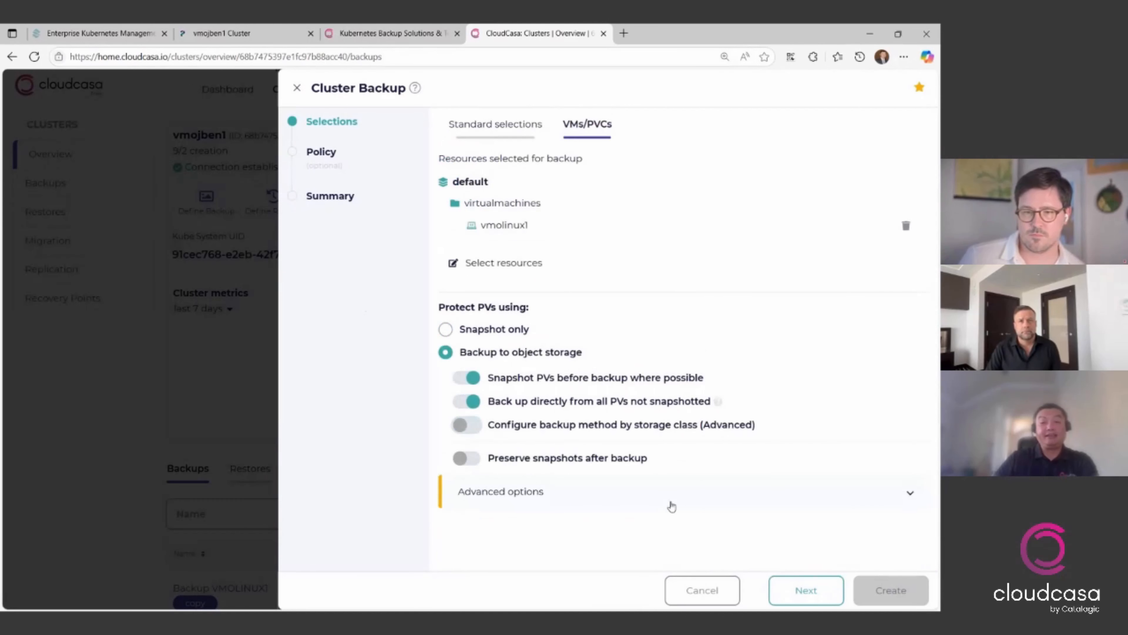
- Proceed to the backup policy, review the scheduling and retention options for a new policy, and cancel adding it
click(821, 594)
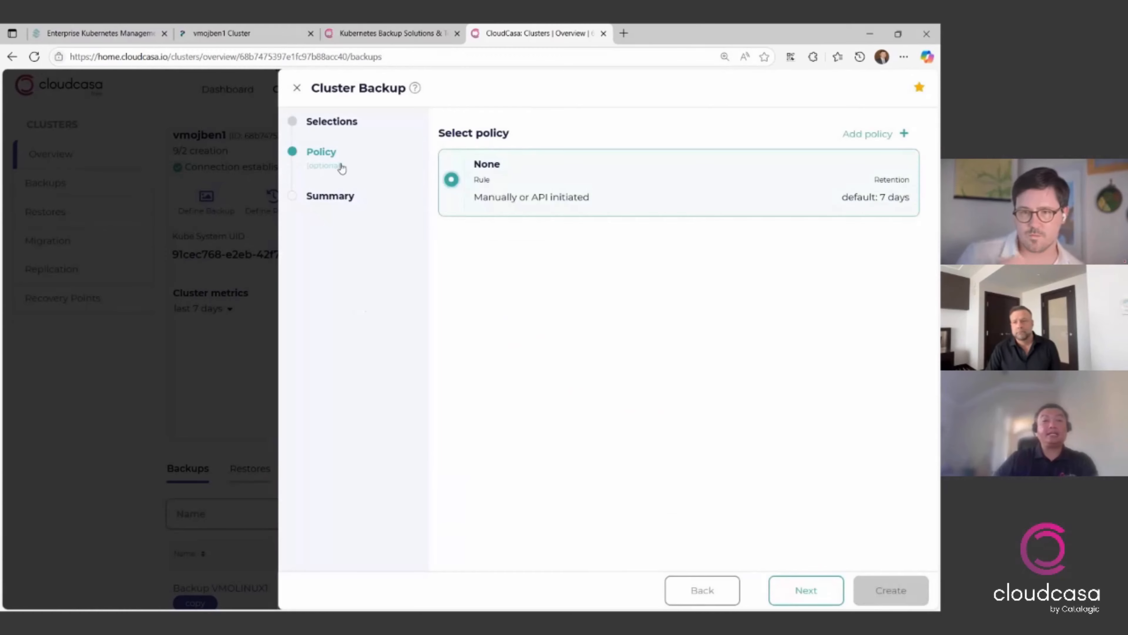
click(889, 135)
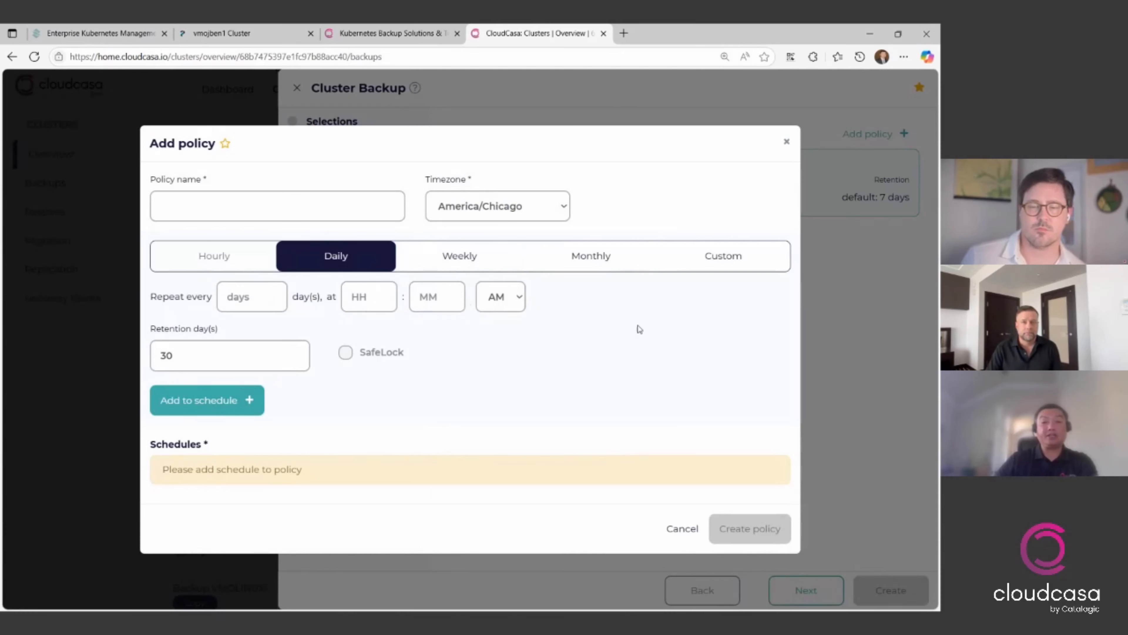
mouse_move(351, 360)
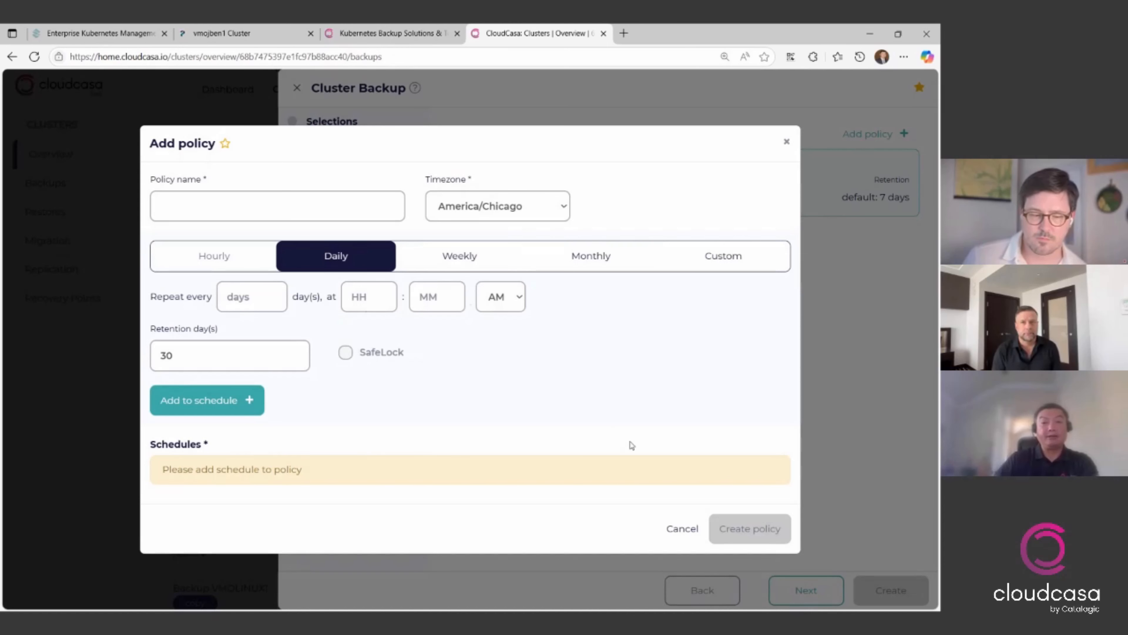
click(787, 141)
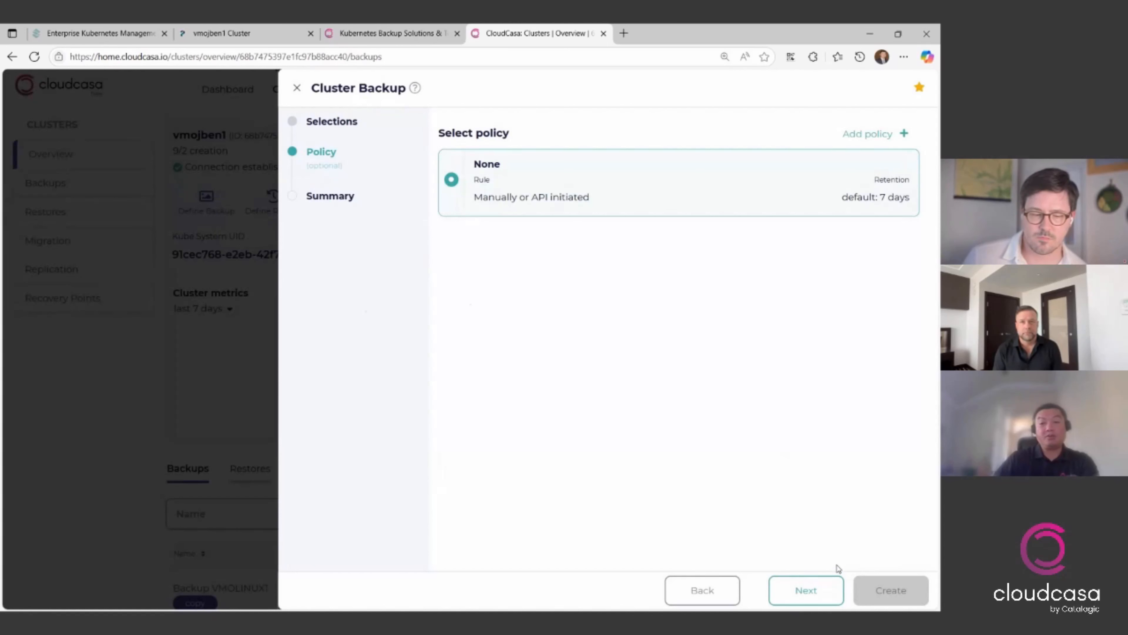
- Enter Backup VMOLINUX1-2 as the backup name in the summary, and close the backup definition without creating it
click(816, 601)
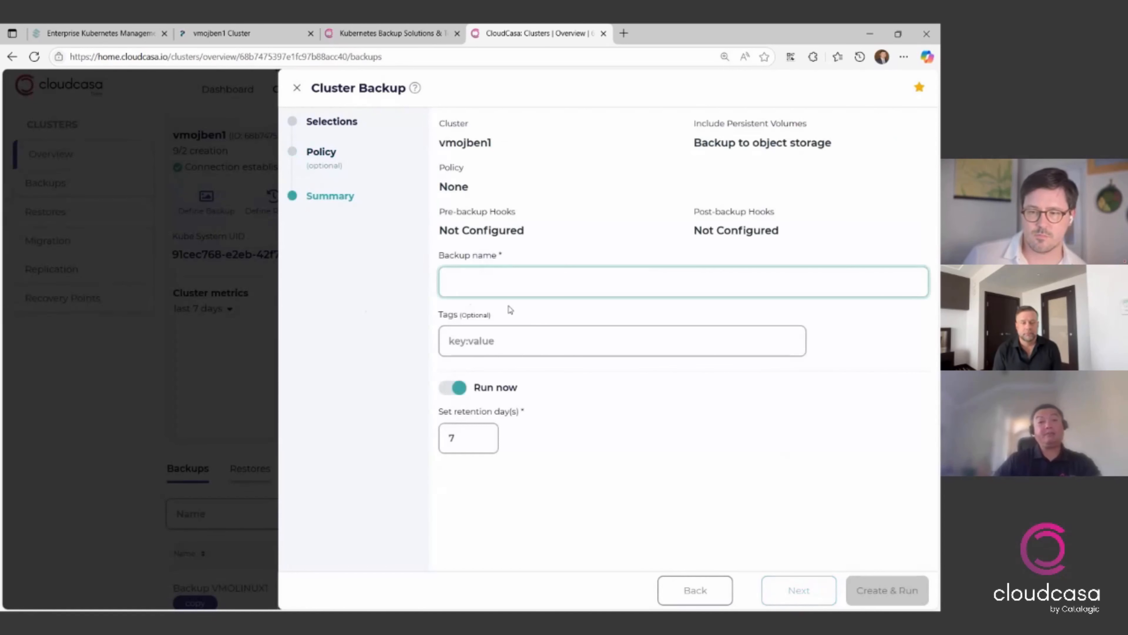
text(Back)
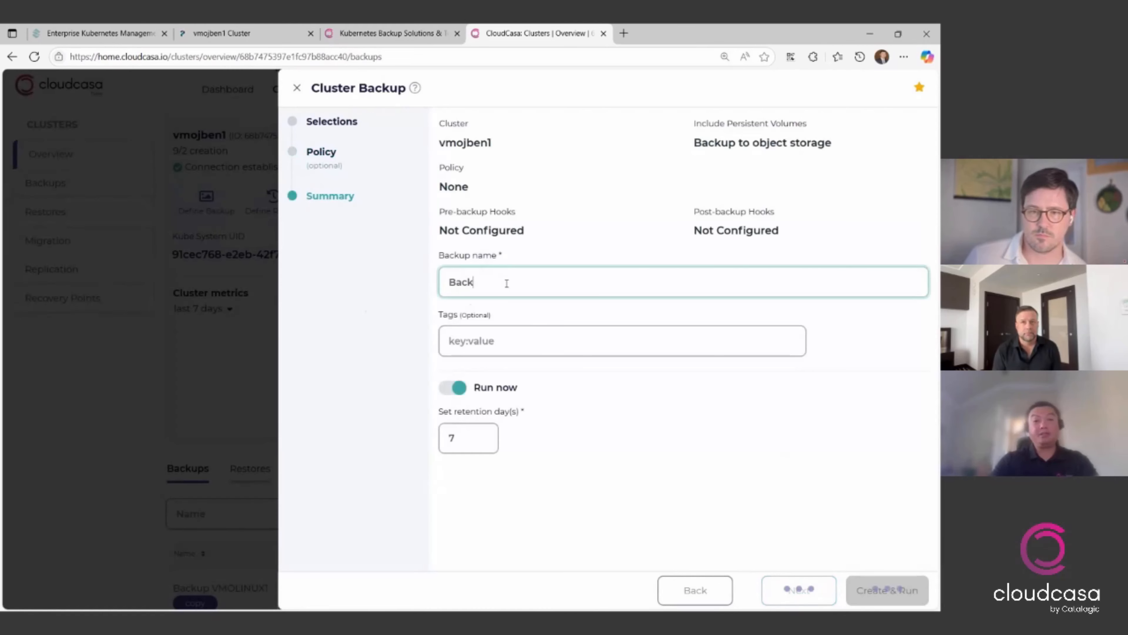
text(up VMOLINUX)
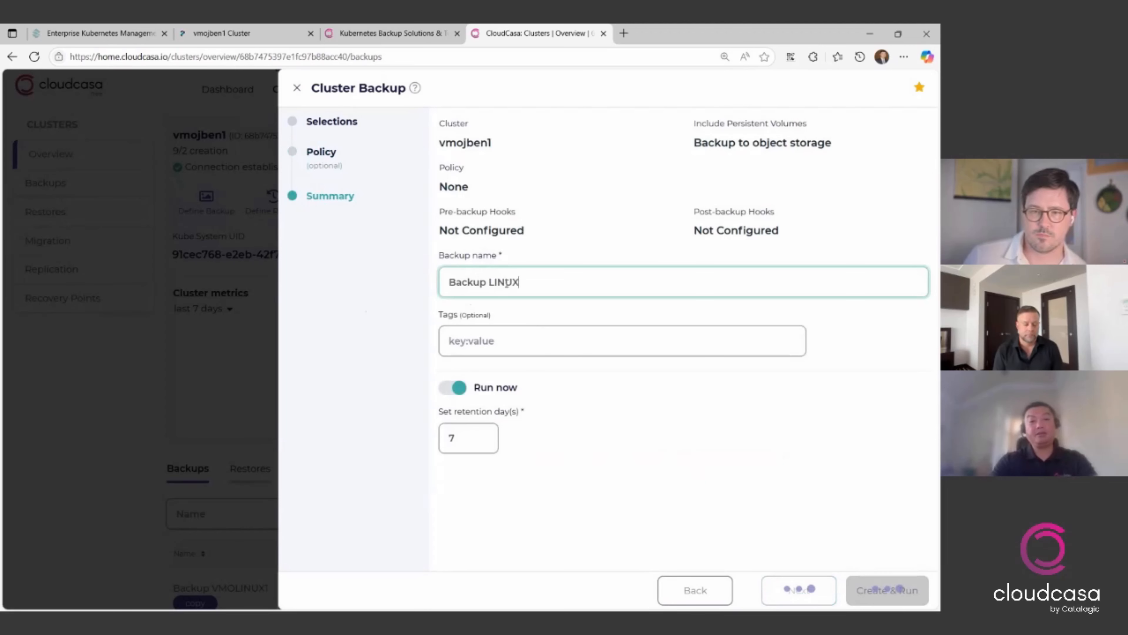
key(BackSpace)
key(BackSpace)
key(BackSpace)
key(BackSpace)
key(BackSpace)
text(VMOLINUX1)
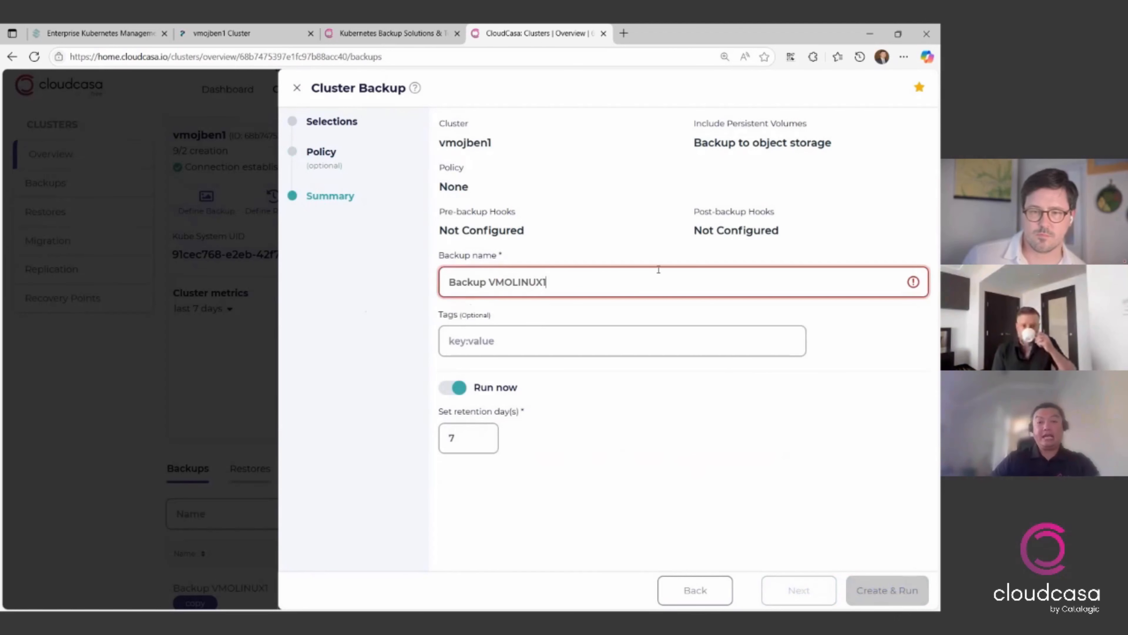
text(-2)
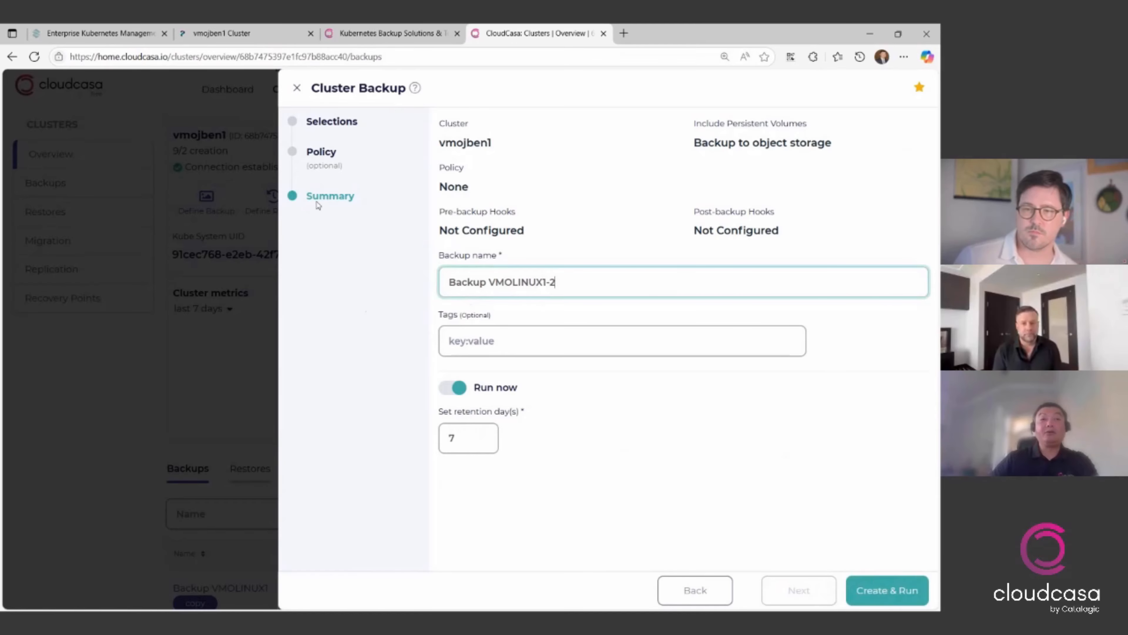
right_click(295, 95)
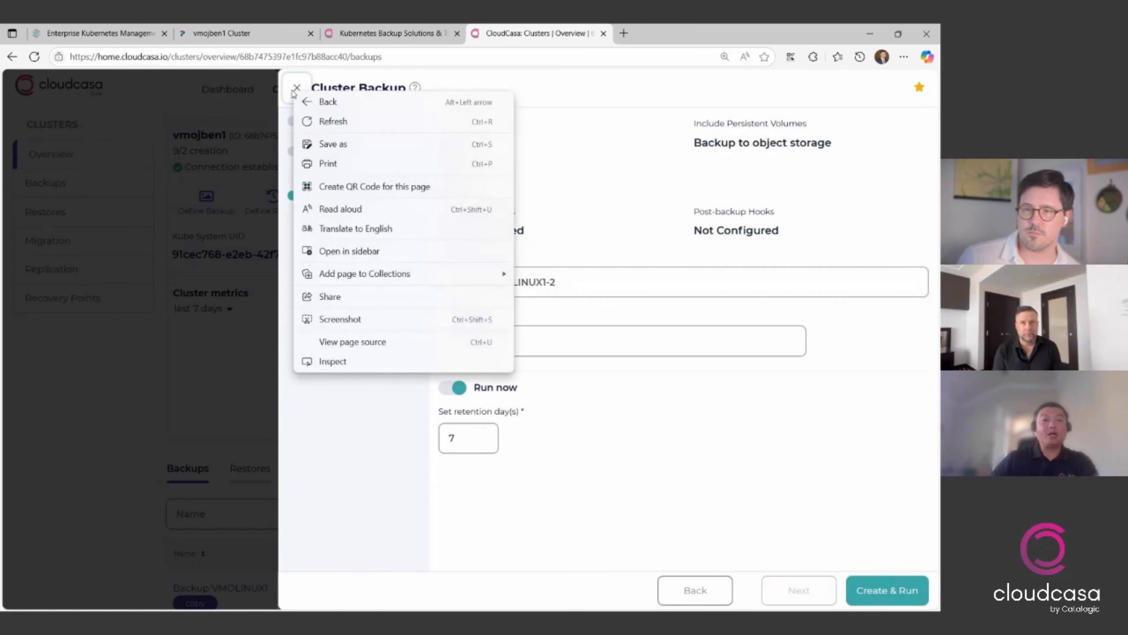
click(296, 94)
click(295, 94)
- Open the Backup VMOLINUX1 job from the dashboard activity list and view its activity log
mouse_move(229, 97)
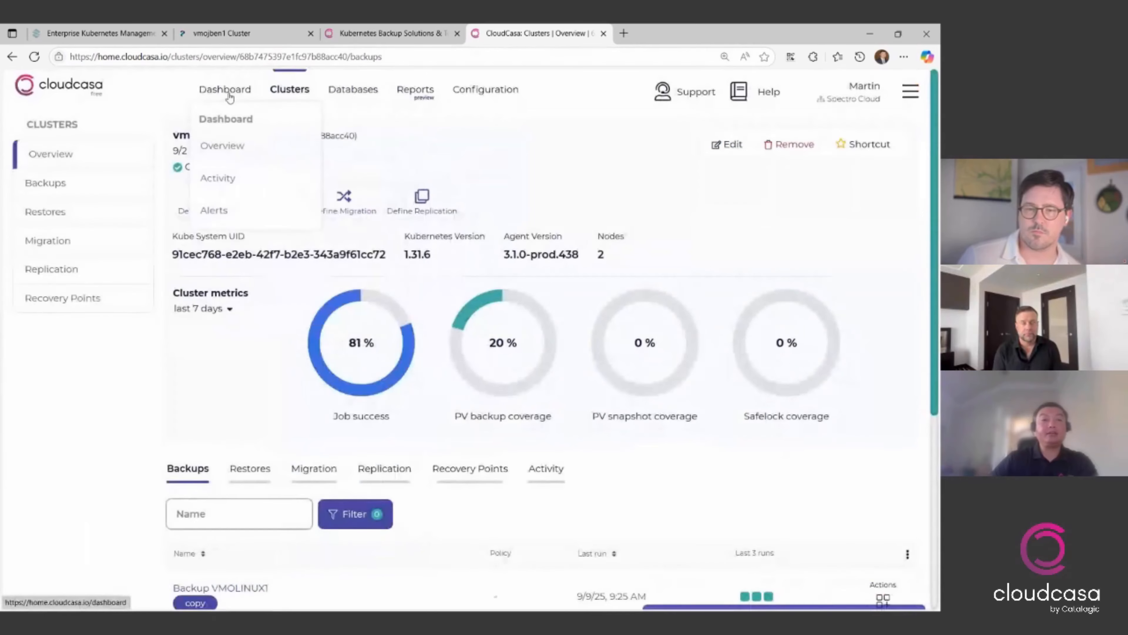
click(229, 94)
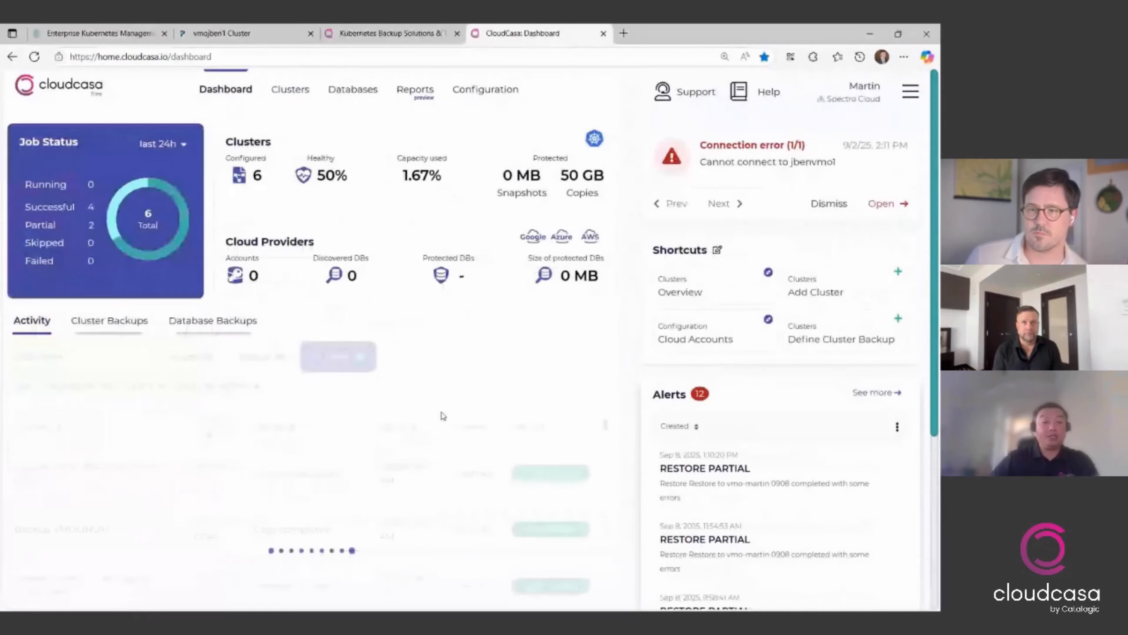
click(85, 532)
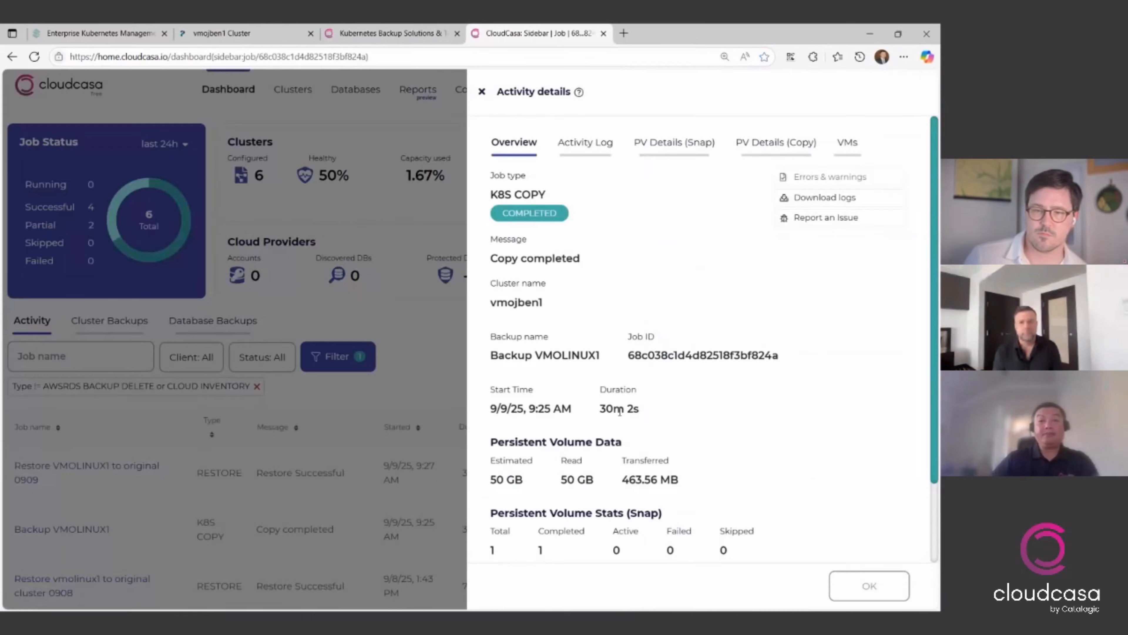
click(602, 143)
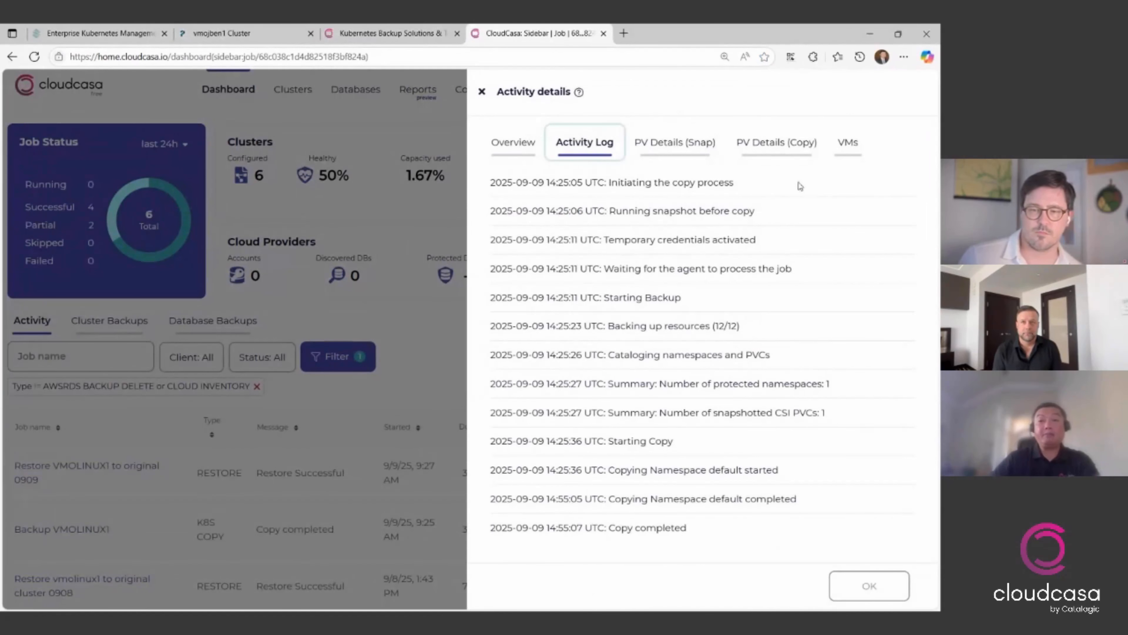
- Review the copied PV details and VM backup status of the Backup VMOLINUX1 job, and close the activity details
click(755, 144)
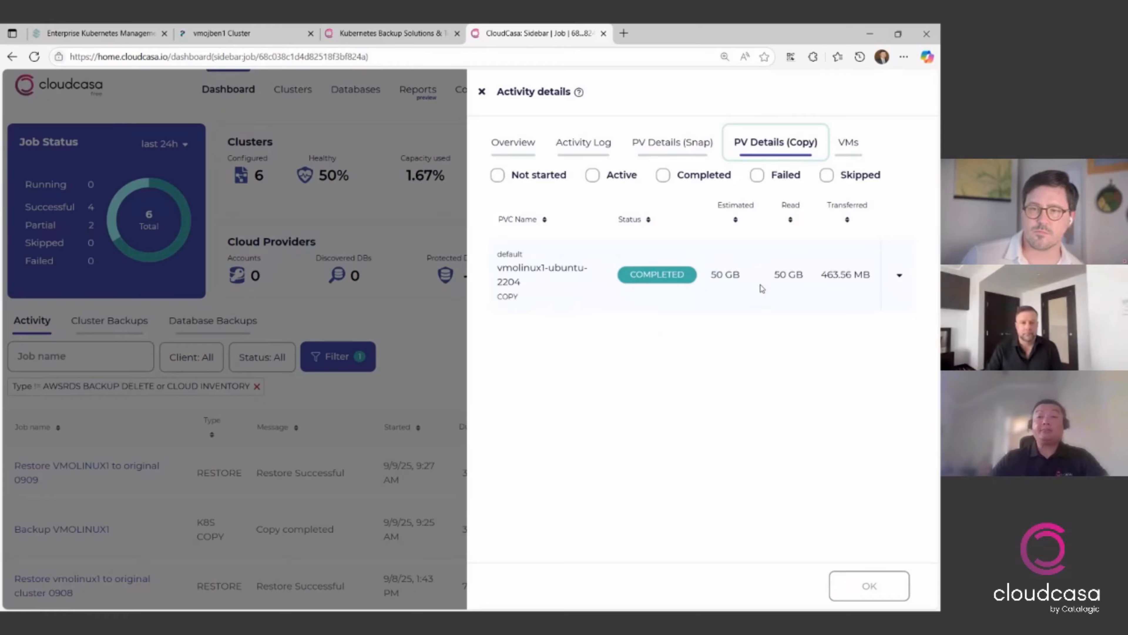
click(851, 143)
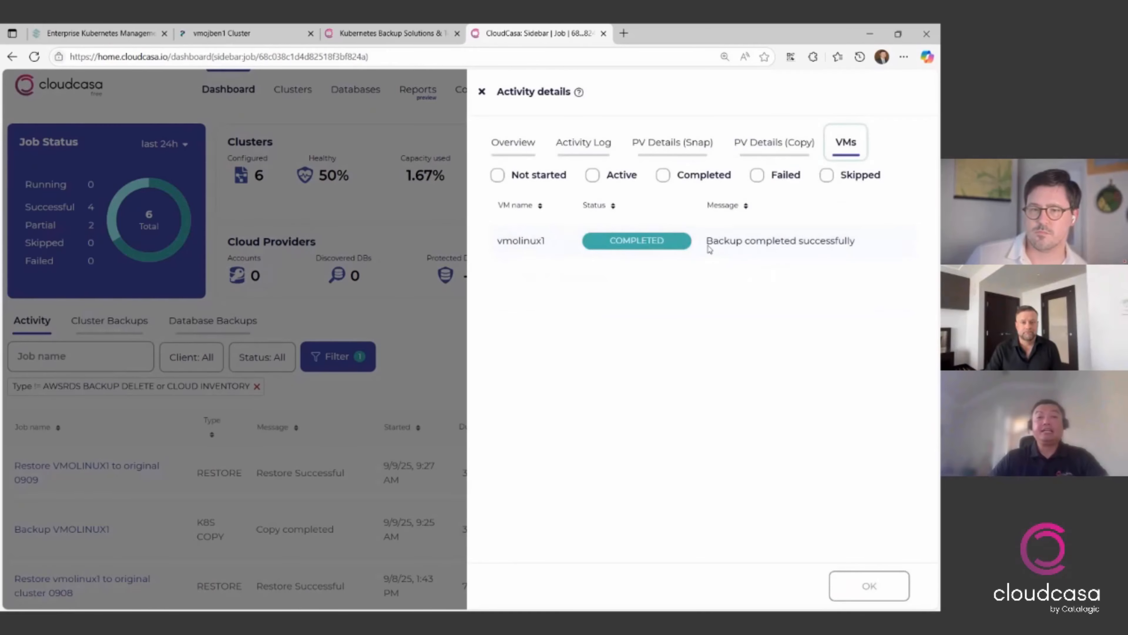
click(484, 95)
- Start a new cluster restore definition with source cluster vmojben1 and the 9/9/25, 9:25 AM recovery point of Backup VMOLINUX1
mouse_move(342, 98)
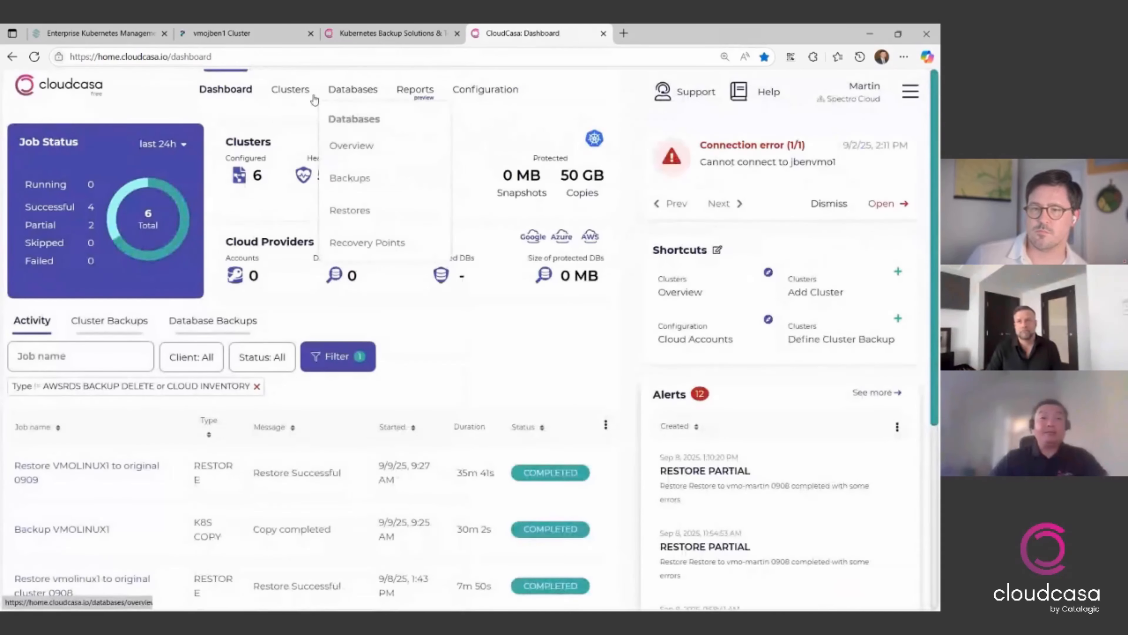
mouse_move(307, 99)
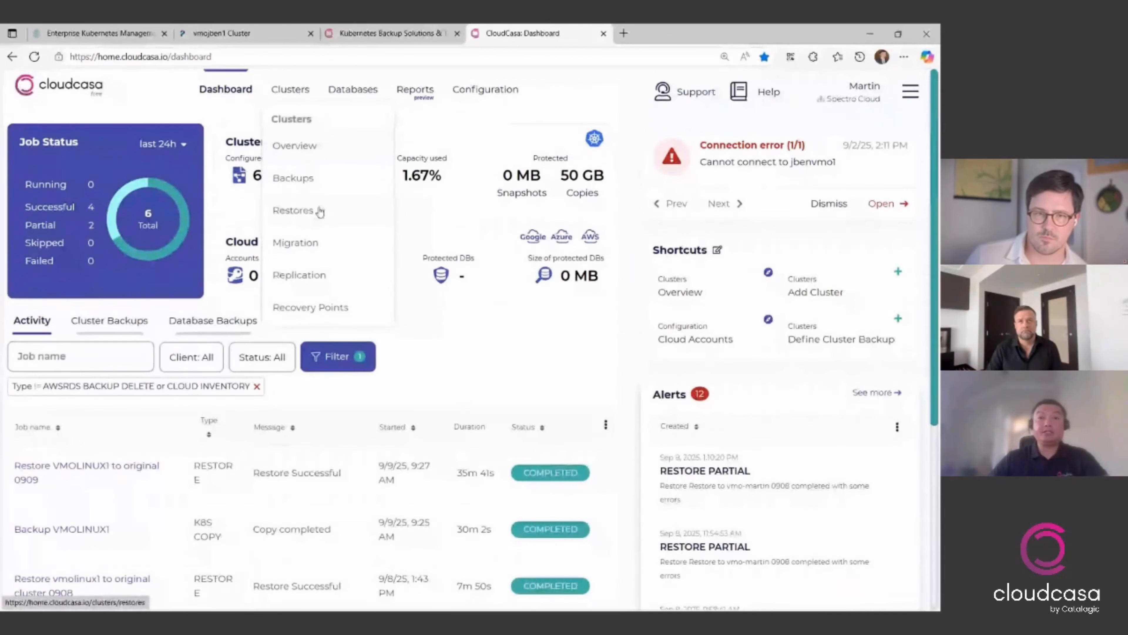
click(315, 214)
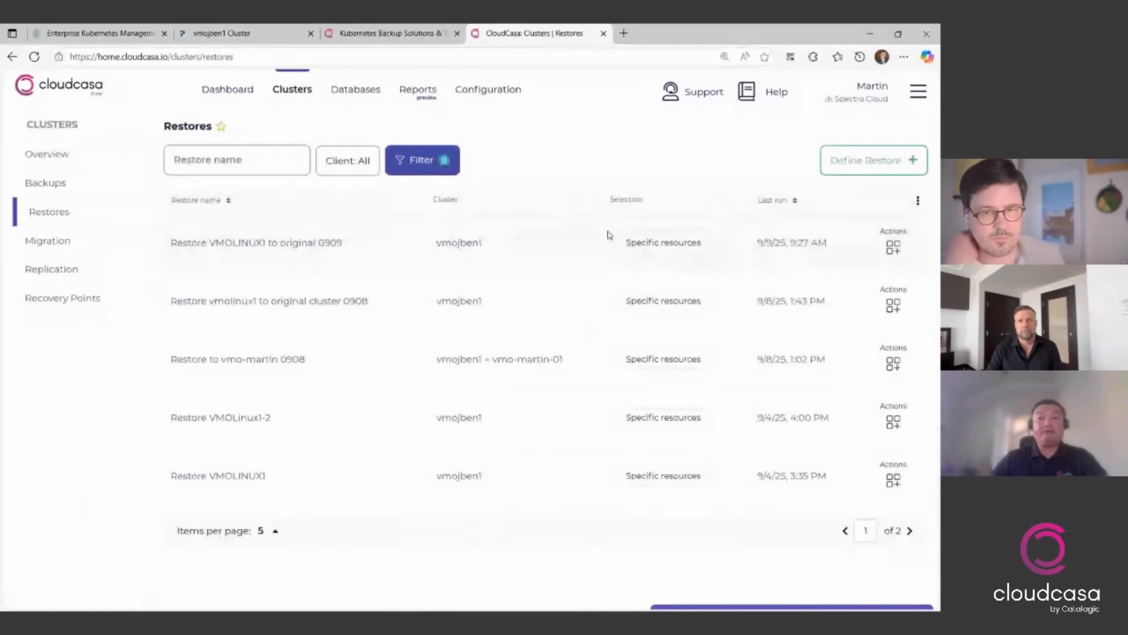
click(862, 160)
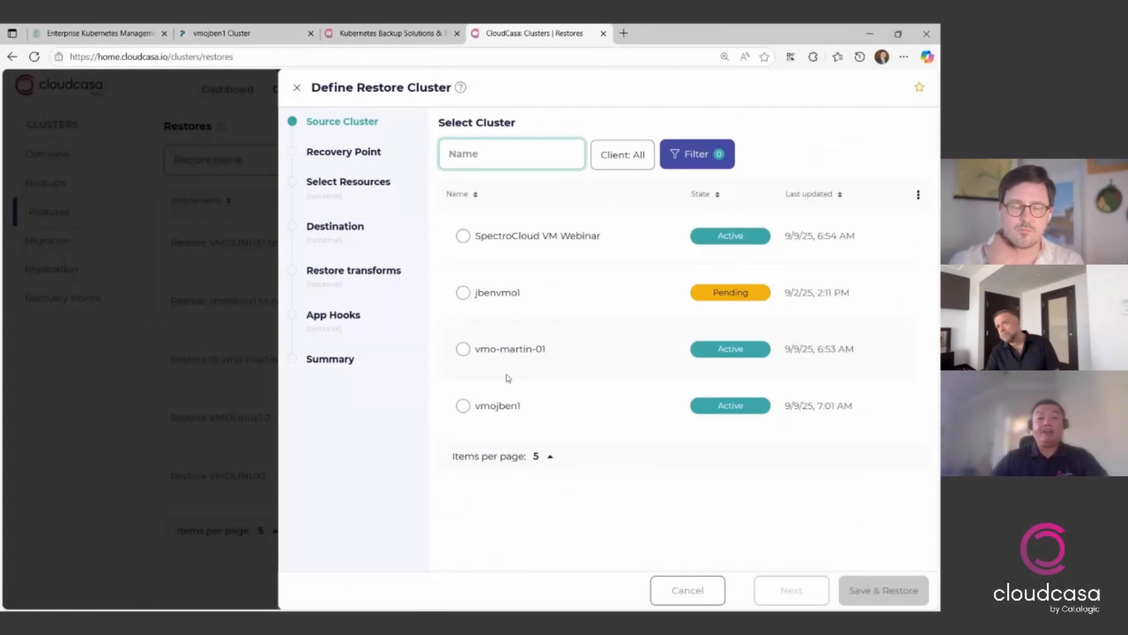
click(505, 416)
click(776, 589)
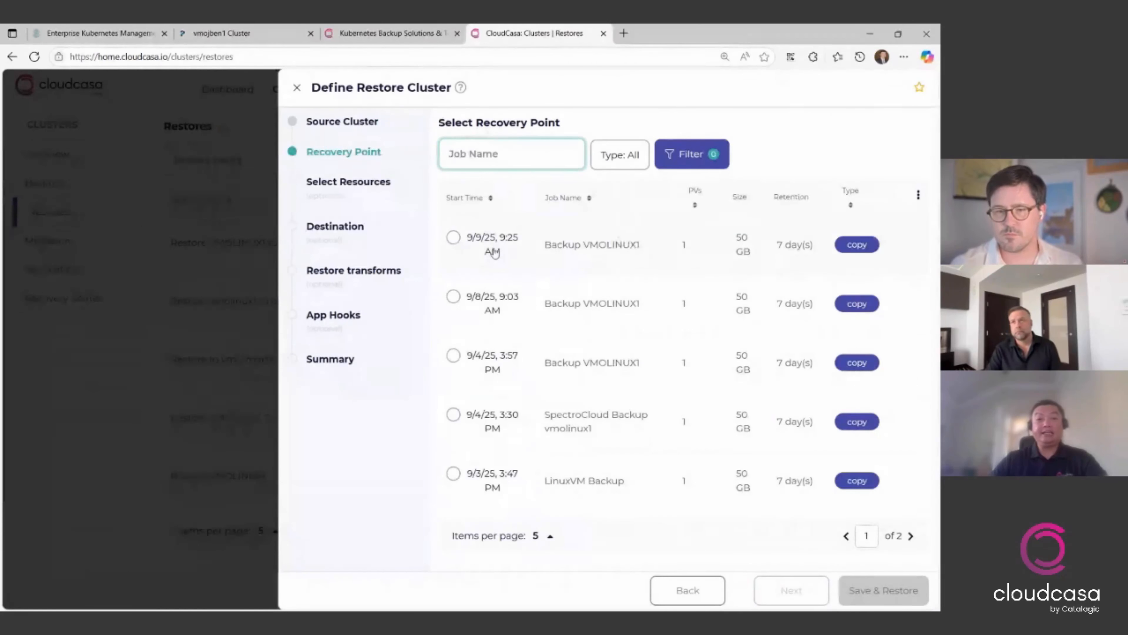
click(453, 239)
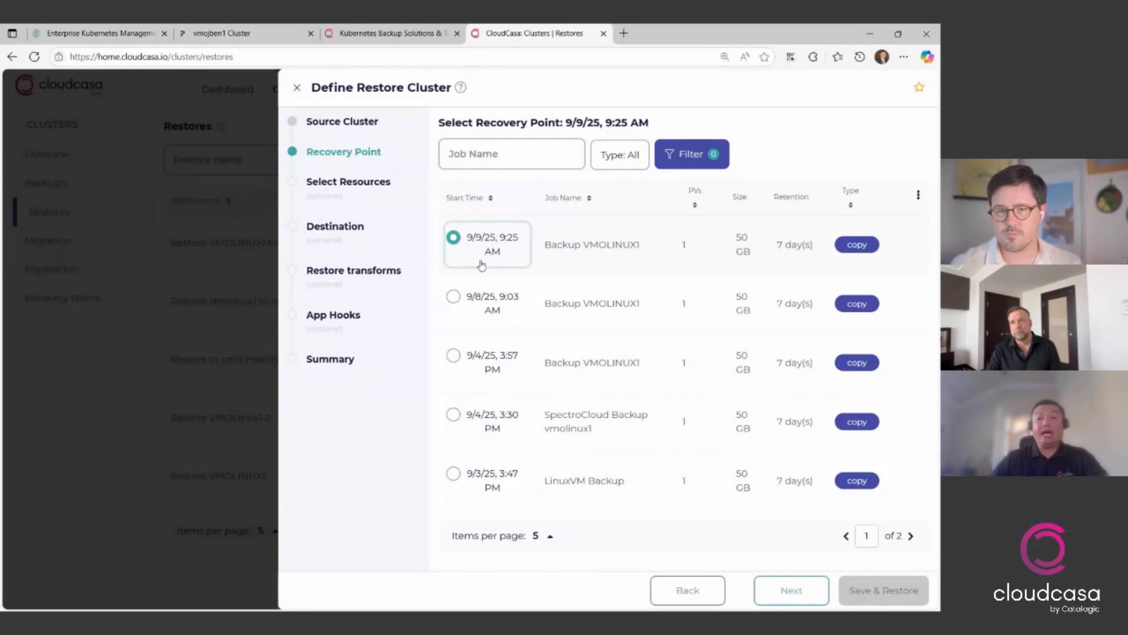
click(789, 595)
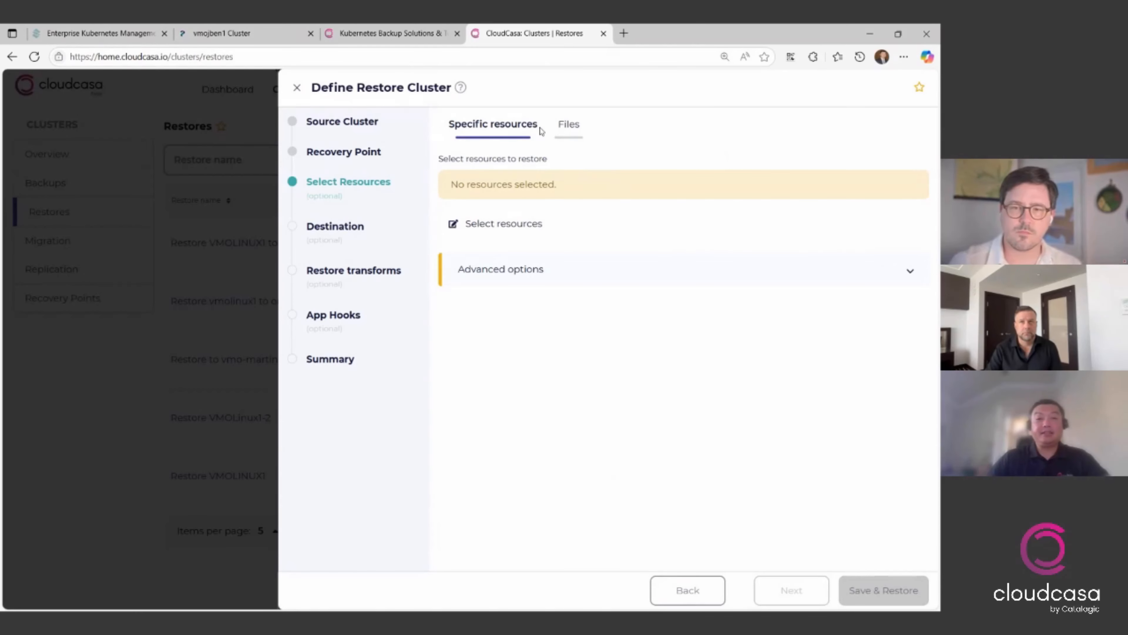
- Select the vmolinux1 virtual machine in the default namespace as the resource to restore, and proceed to the destination
click(514, 224)
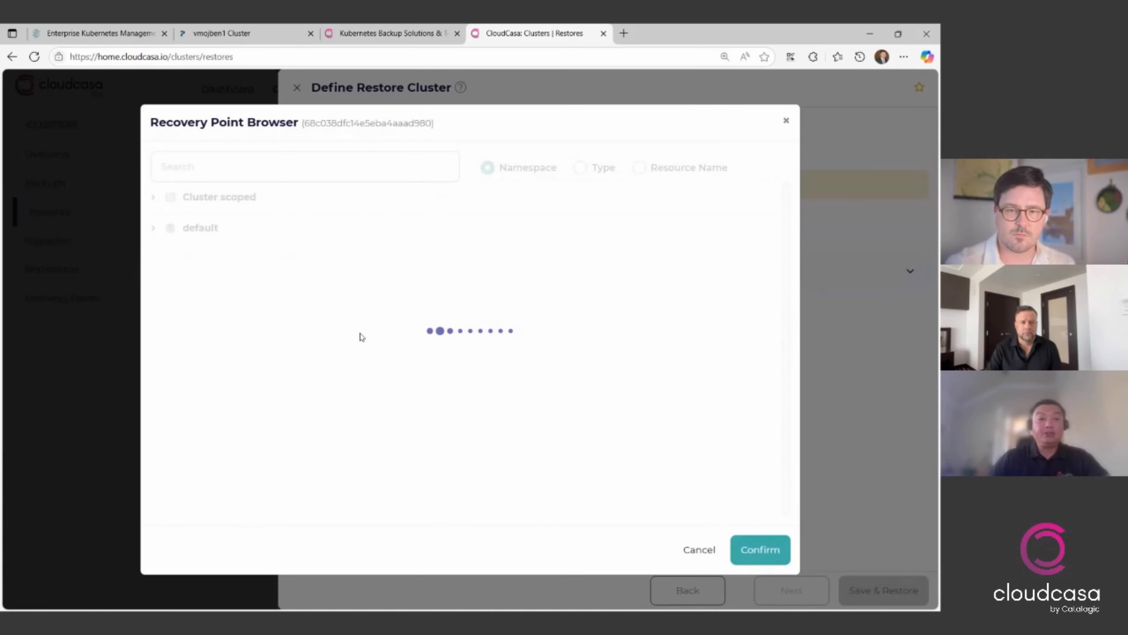
click(153, 229)
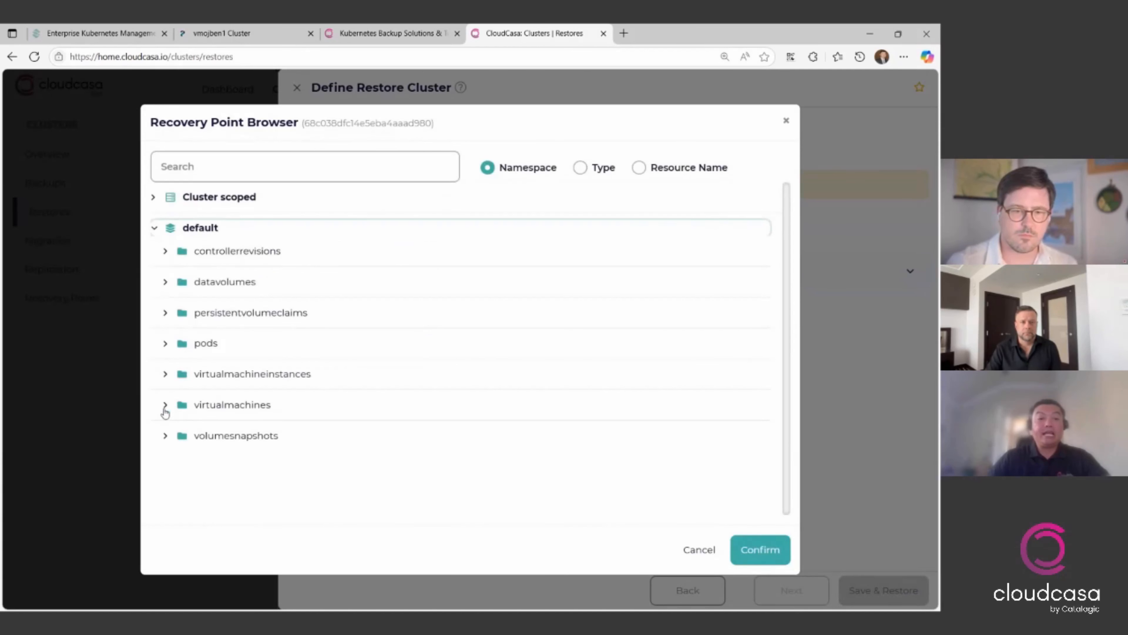
click(165, 405)
click(185, 429)
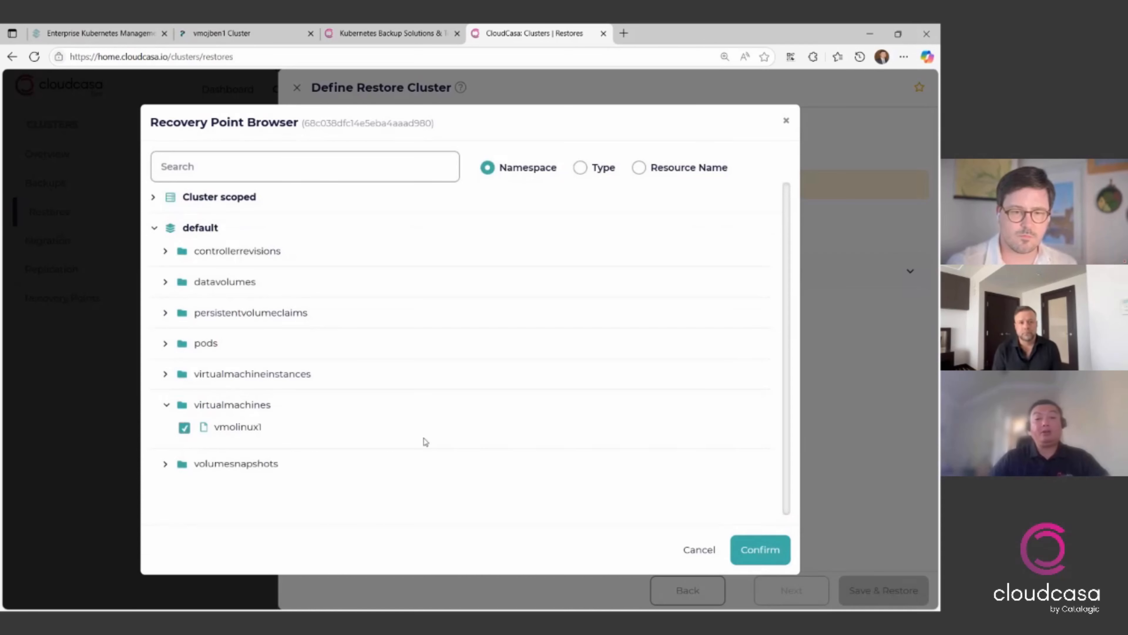
click(772, 559)
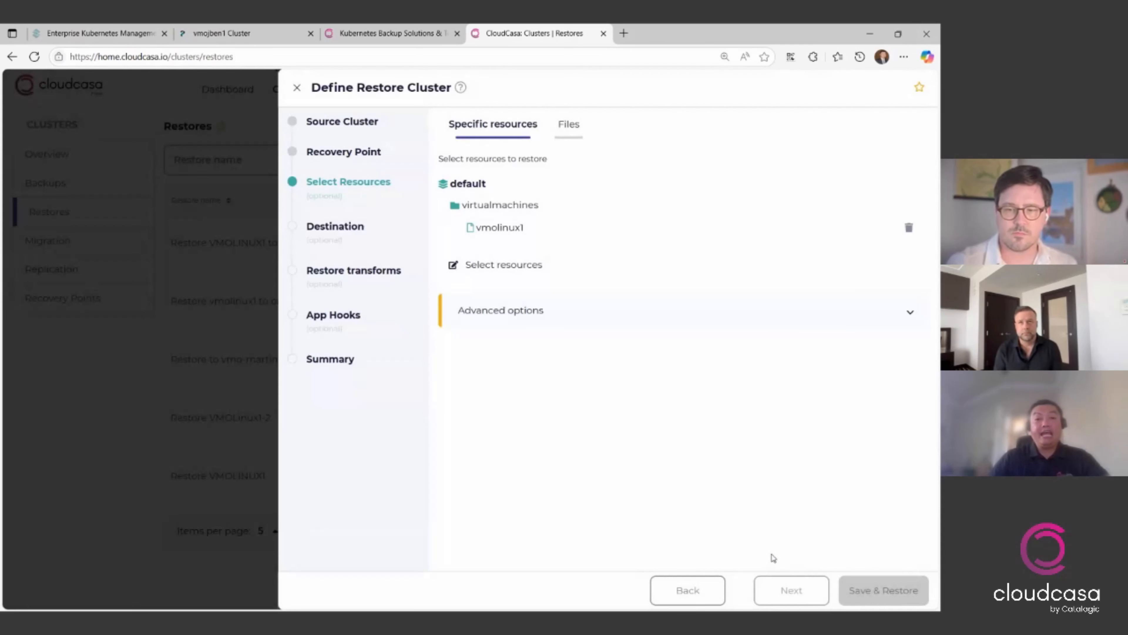
click(804, 593)
- Set the existing cluster vmo-martin-01 as the restore destination and proceed to the restore transforms
click(602, 220)
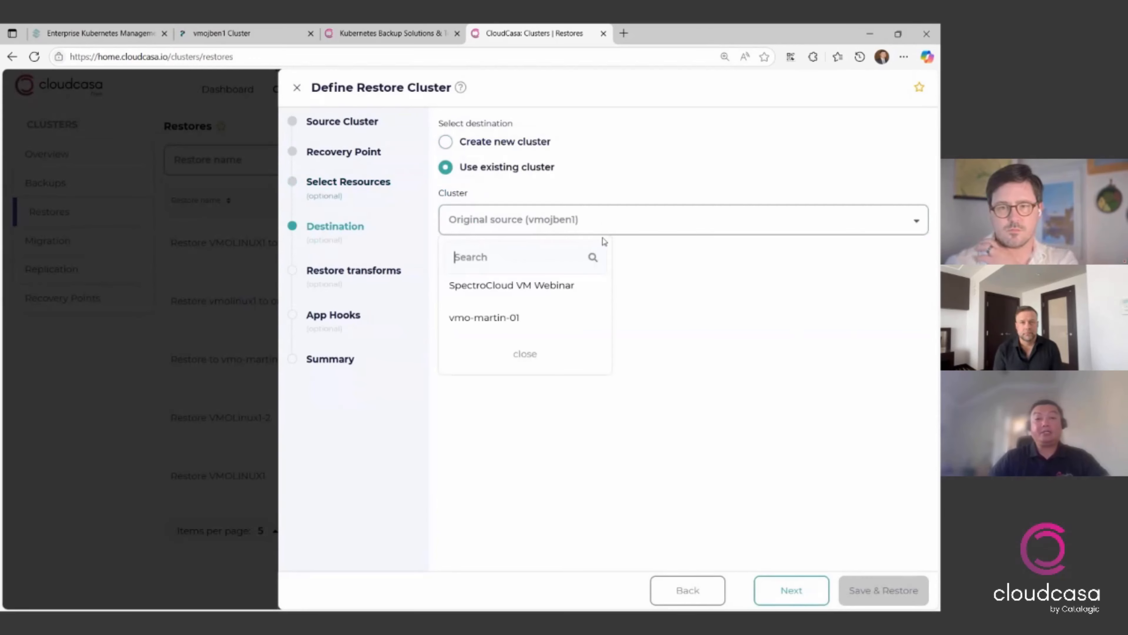
click(555, 324)
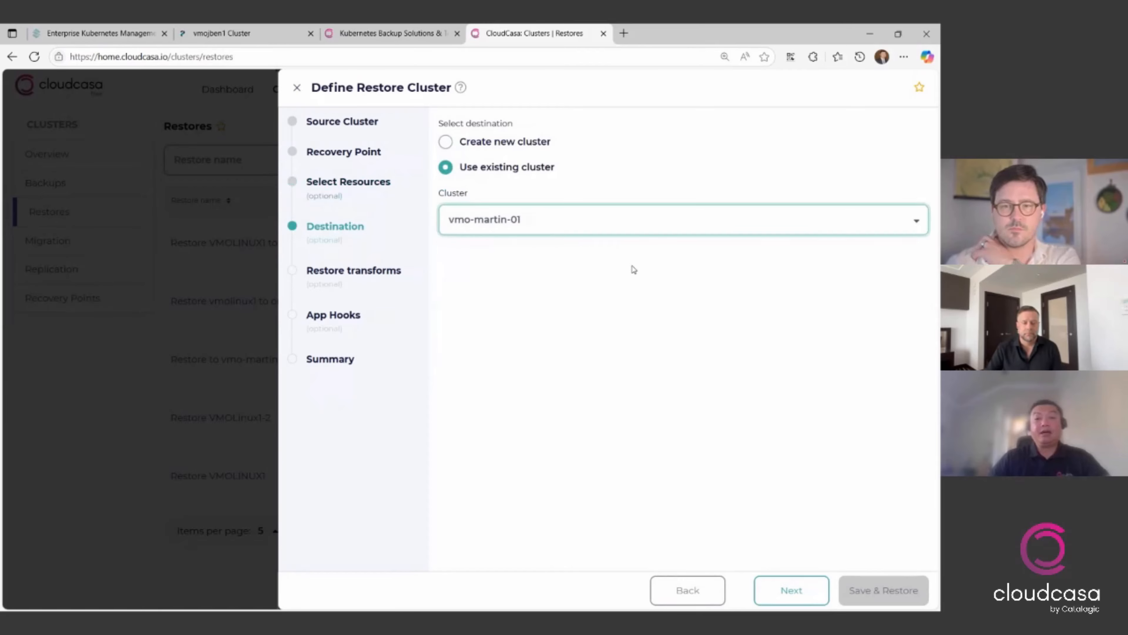
click(795, 594)
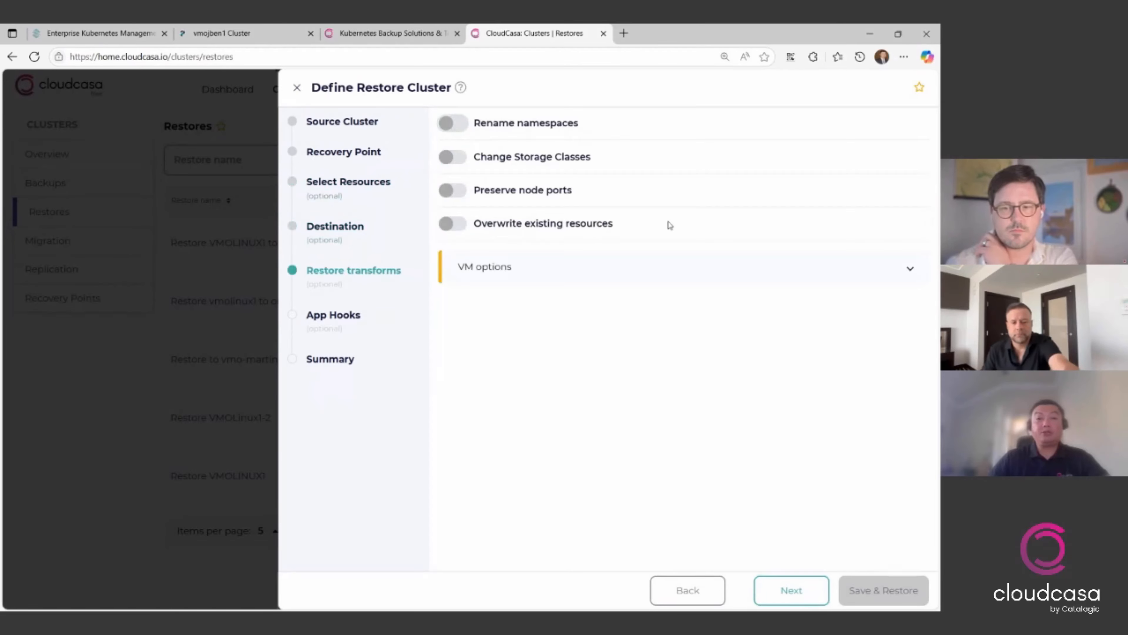
- Enable namespace renaming, check the option to set new names, and add the suffix -restored0909 instead
click(538, 126)
click(740, 215)
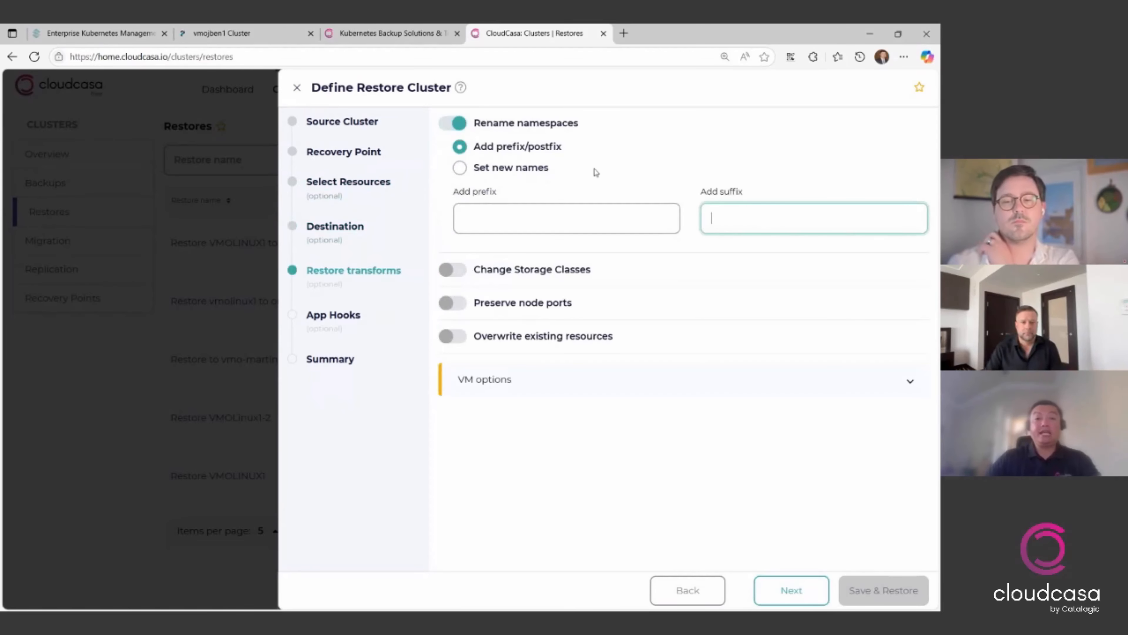
click(535, 172)
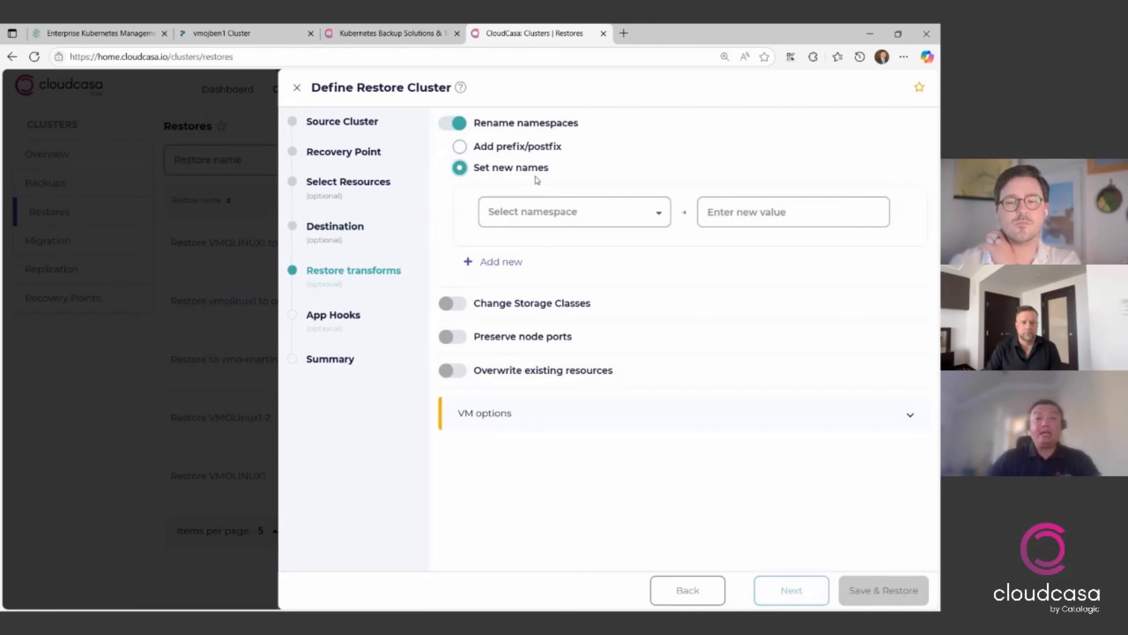
click(583, 215)
click(480, 156)
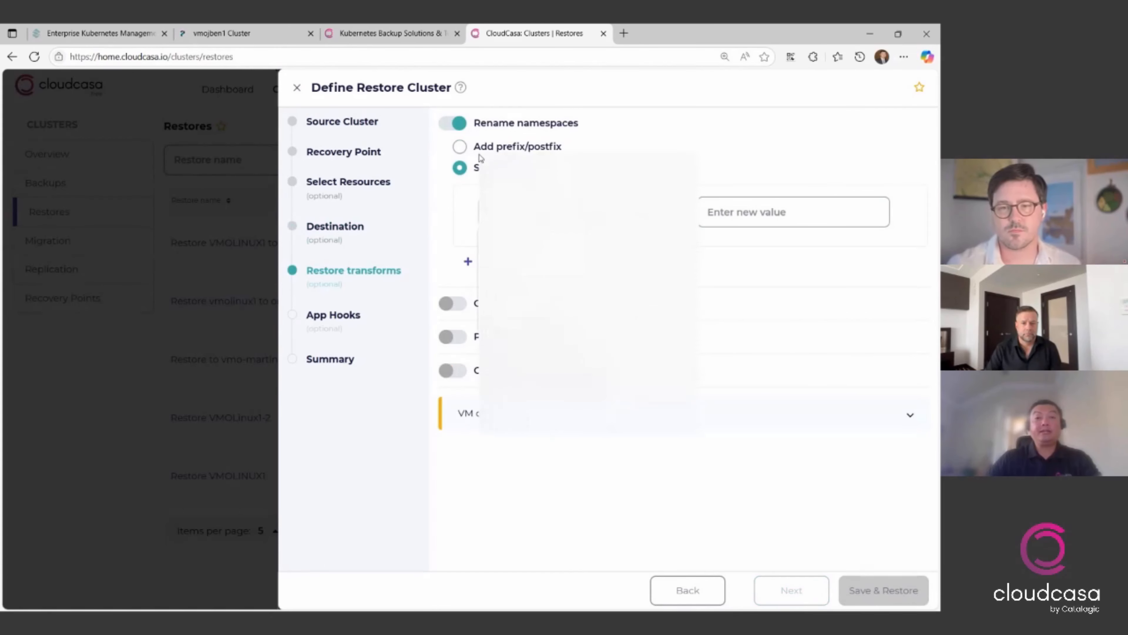
click(457, 151)
click(769, 209)
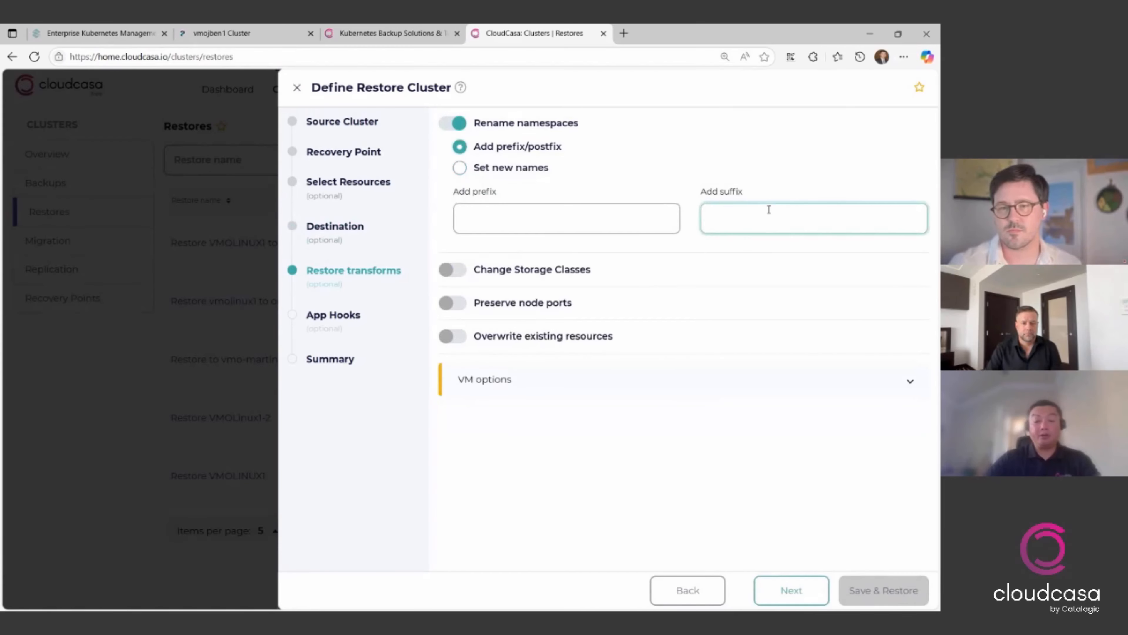
text(-restored)
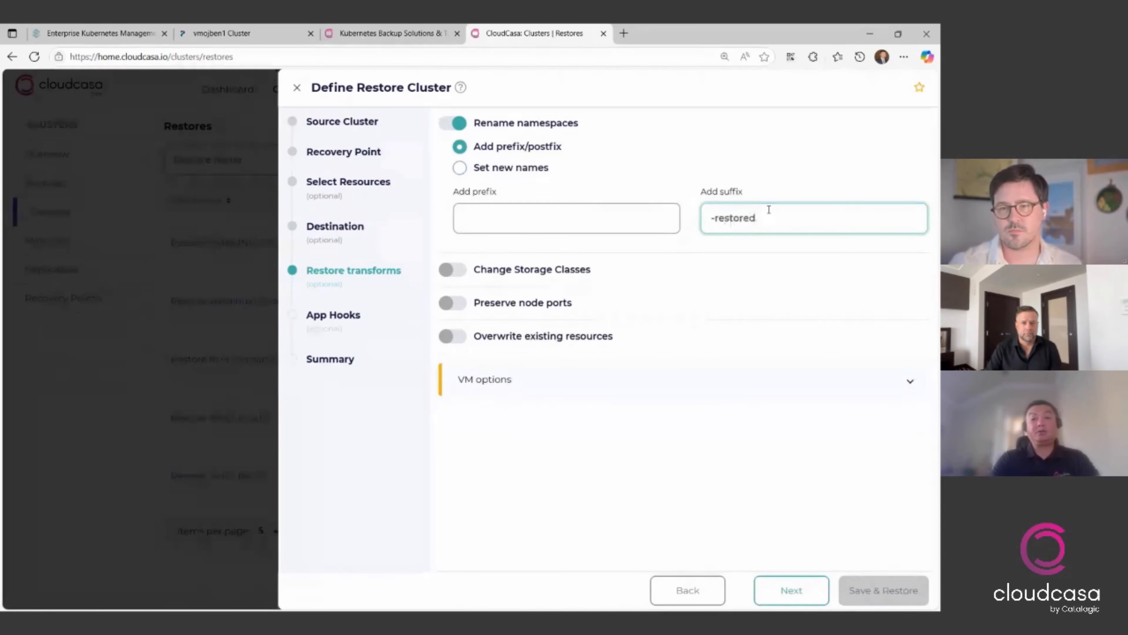
text(0909)
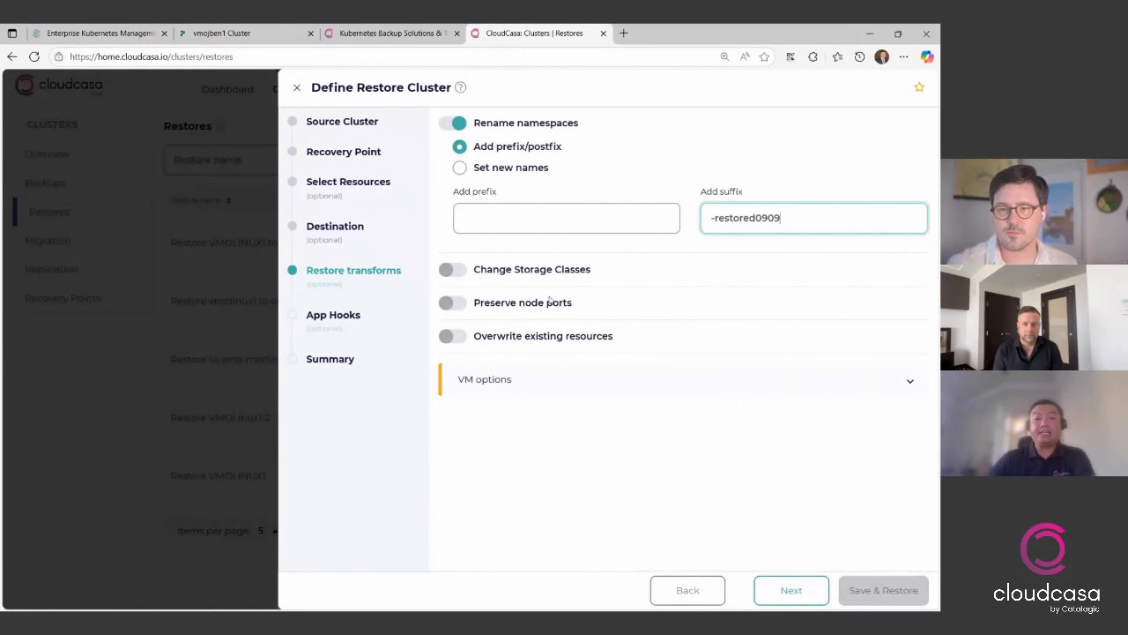
- Enable changing storage classes, check the target classes offered for azure-disk-rwx, and disable the change again
click(490, 273)
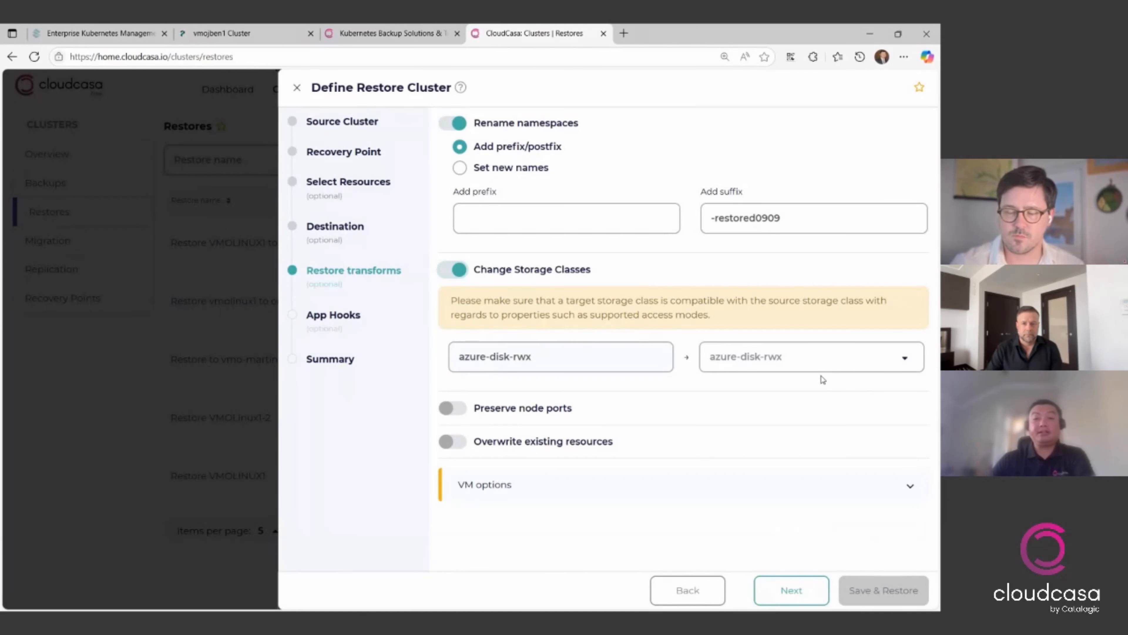
click(808, 366)
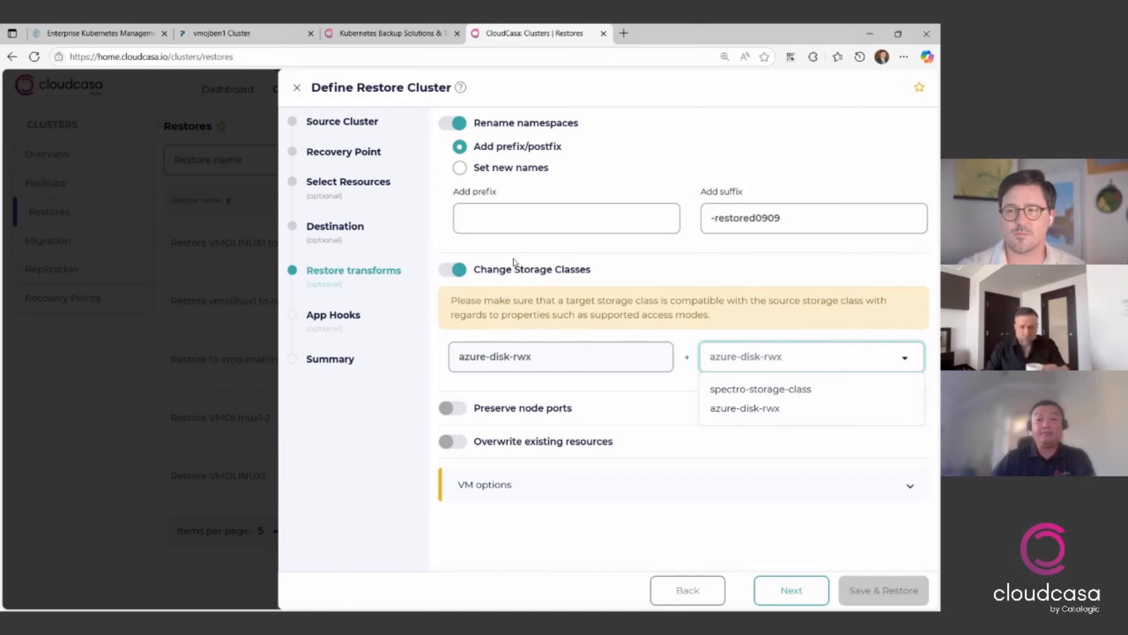
click(519, 270)
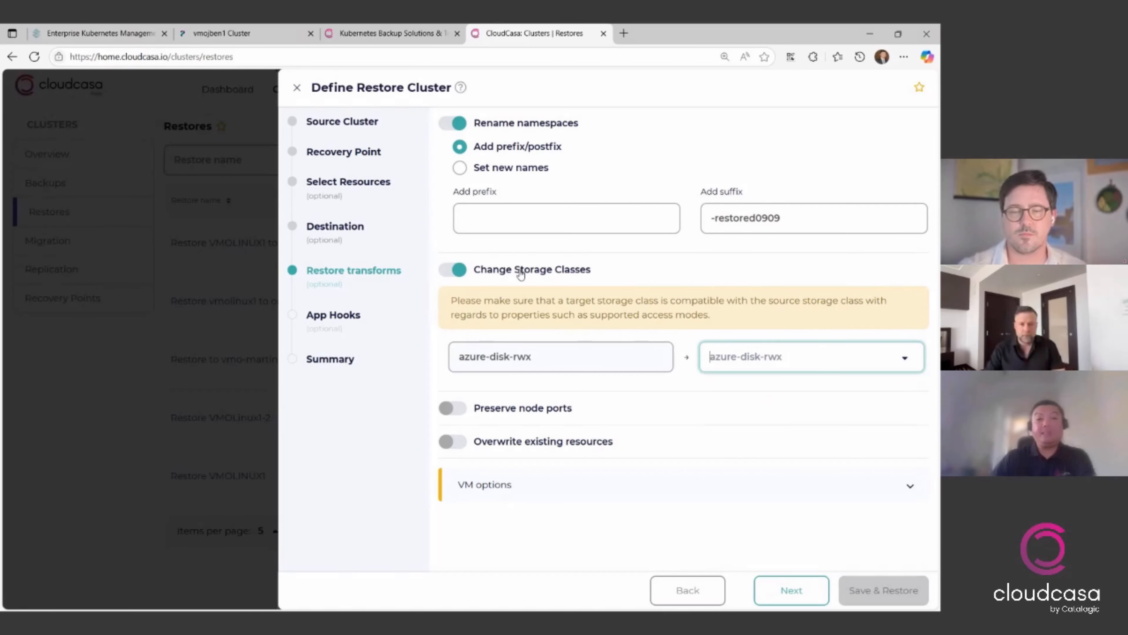
click(521, 272)
- Expand the VM options, review the available run strategies, and leave the strategy at Halted
click(648, 382)
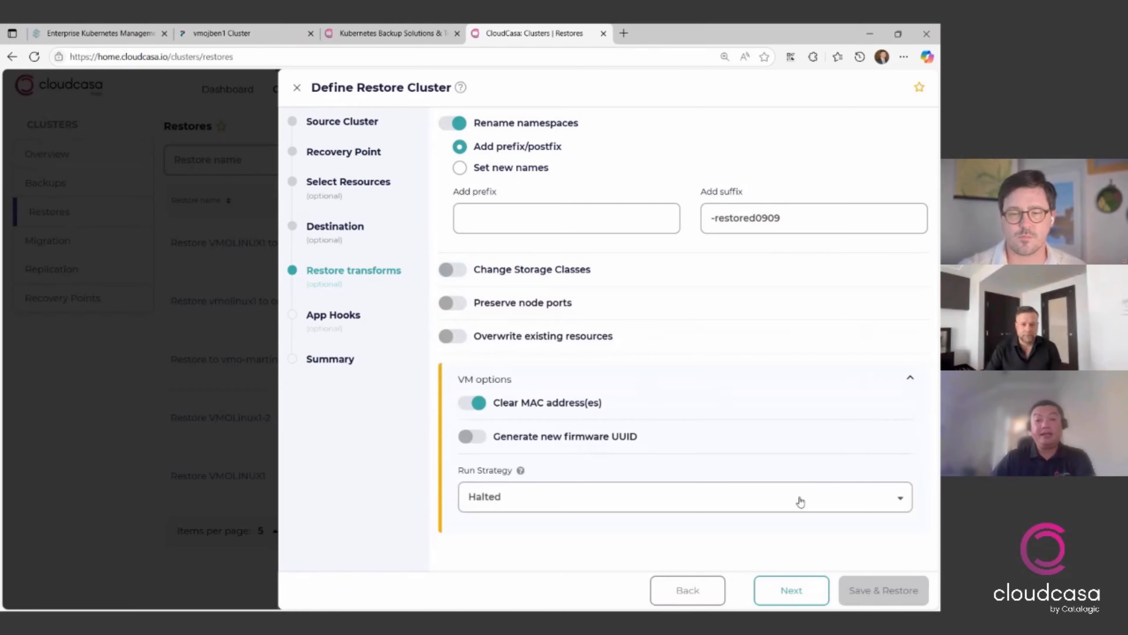
click(712, 506)
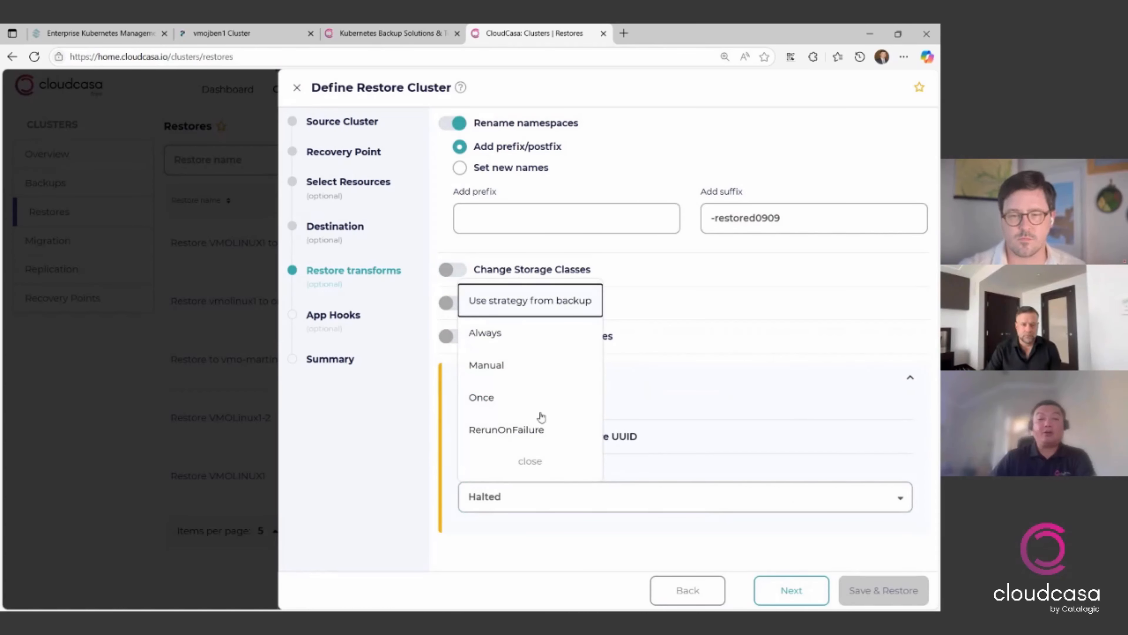
click(789, 601)
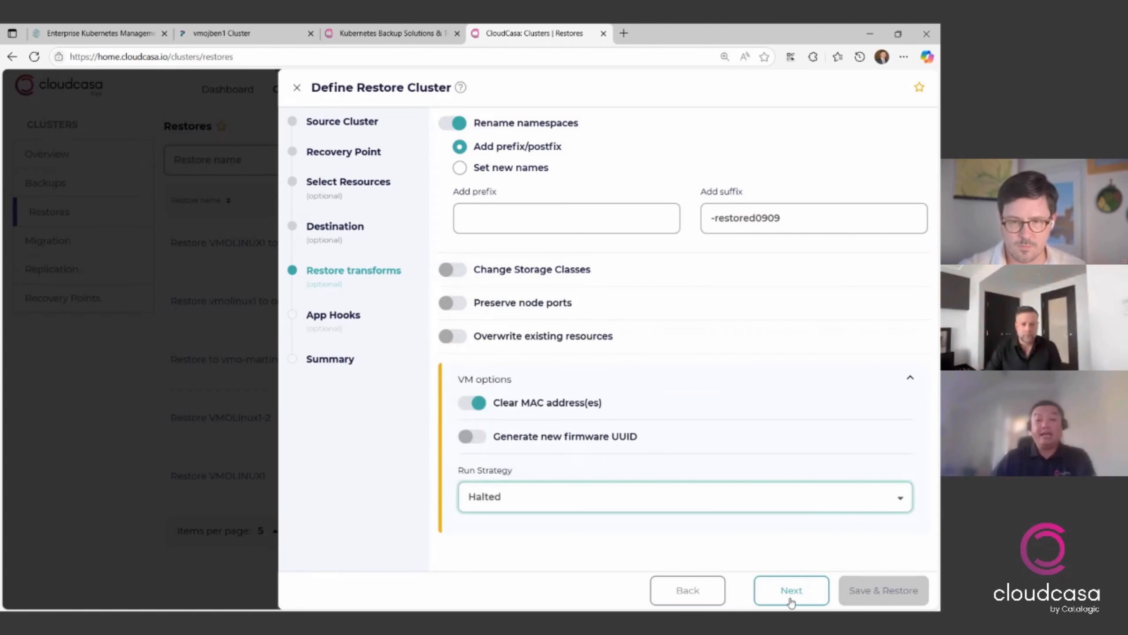
- Proceed past the post-restore hooks to the restore summary, and close the restore definition without saving it
click(790, 600)
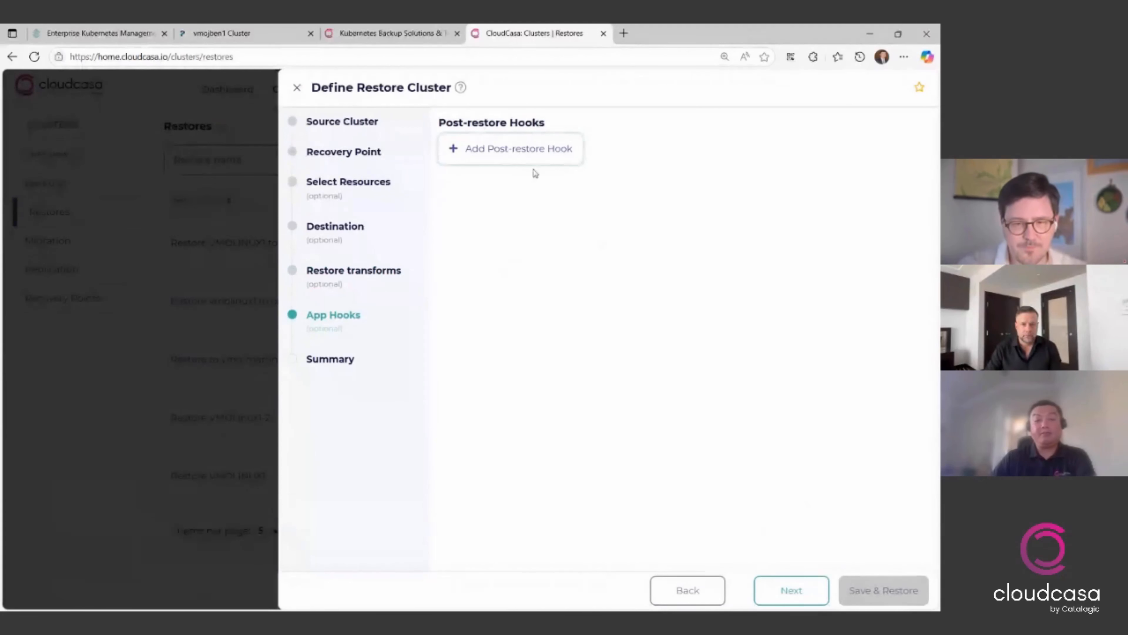
click(803, 602)
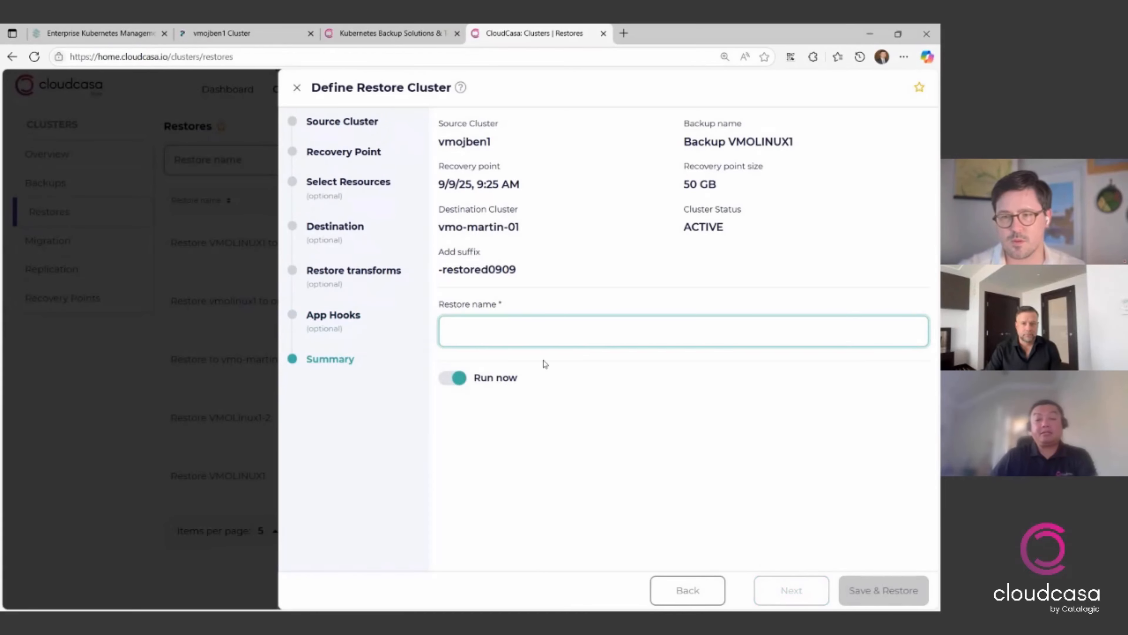
click(296, 88)
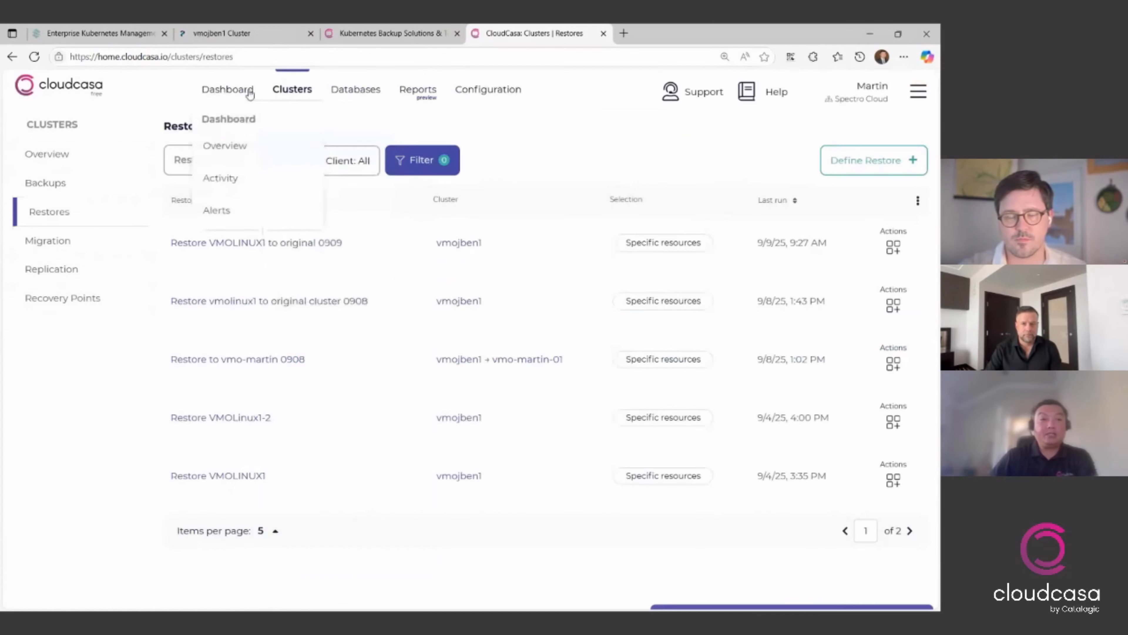
- Return to the dashboard overview, open the Restore VMOLINUX1 to original 0909 job, and view its activity log
click(234, 146)
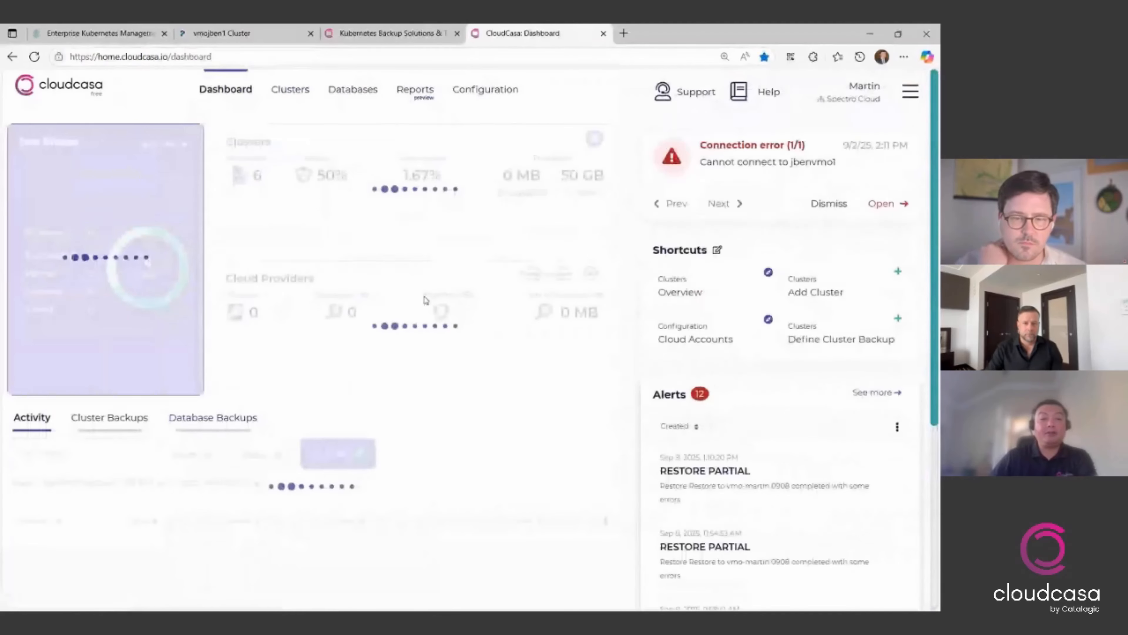
scroll(413, 337, down, 3)
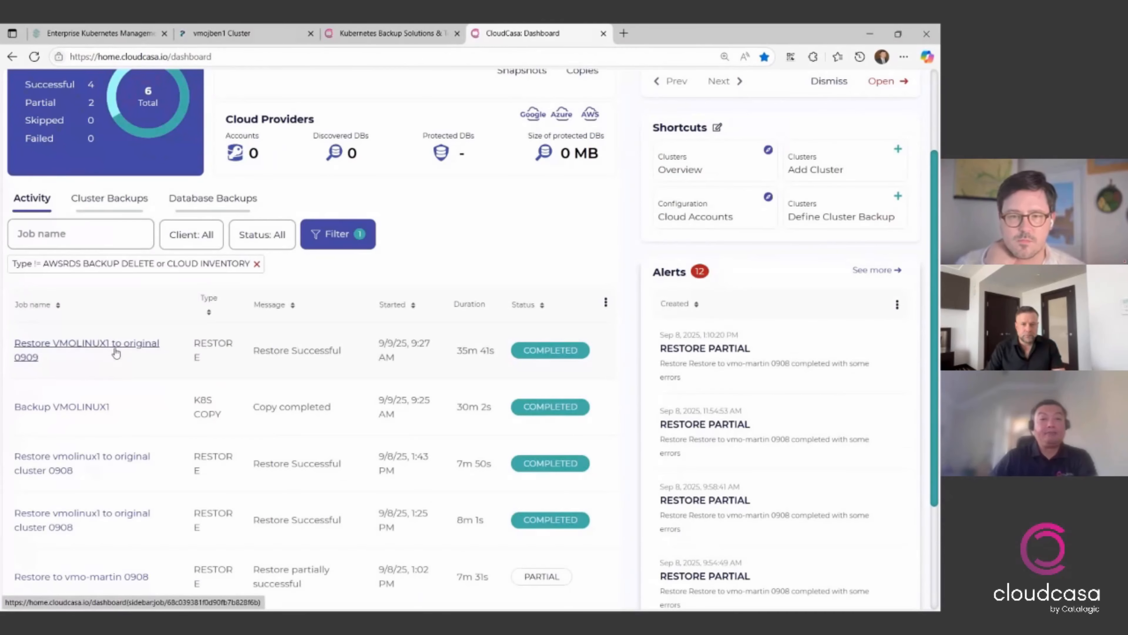
click(114, 350)
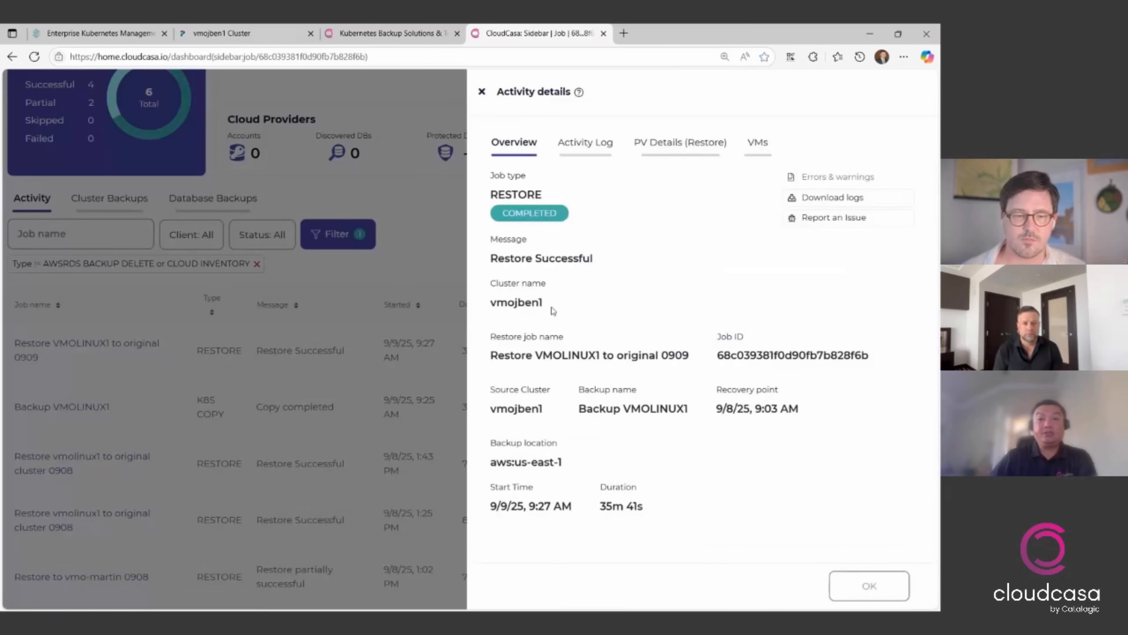
click(593, 153)
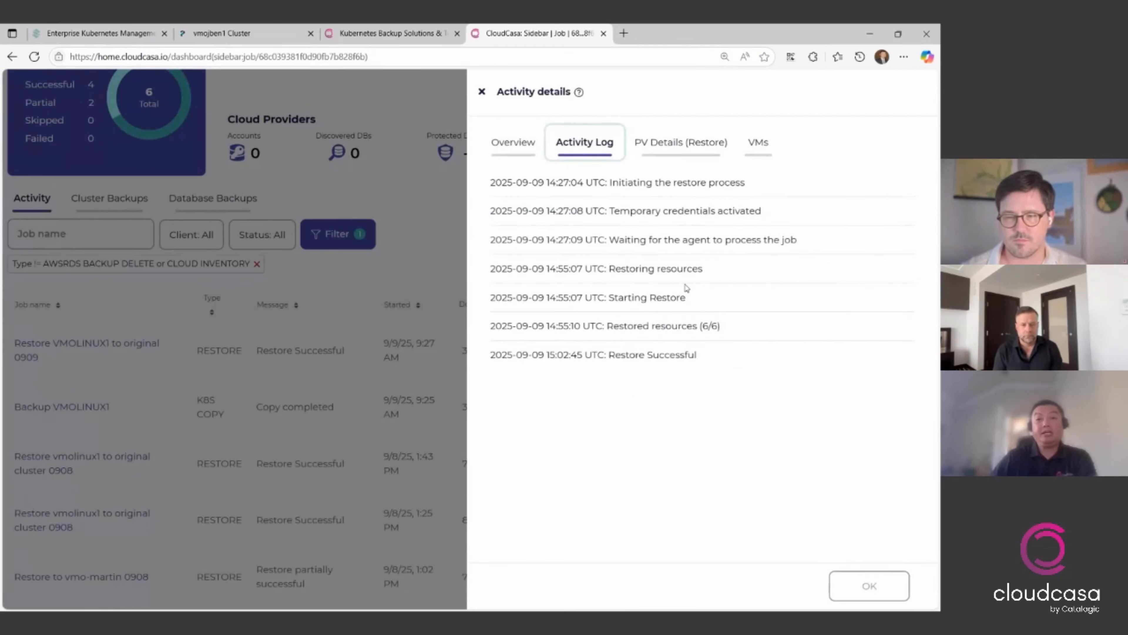
- Review the restore job's persistent volume details and VM status, and return to the job overview
click(703, 151)
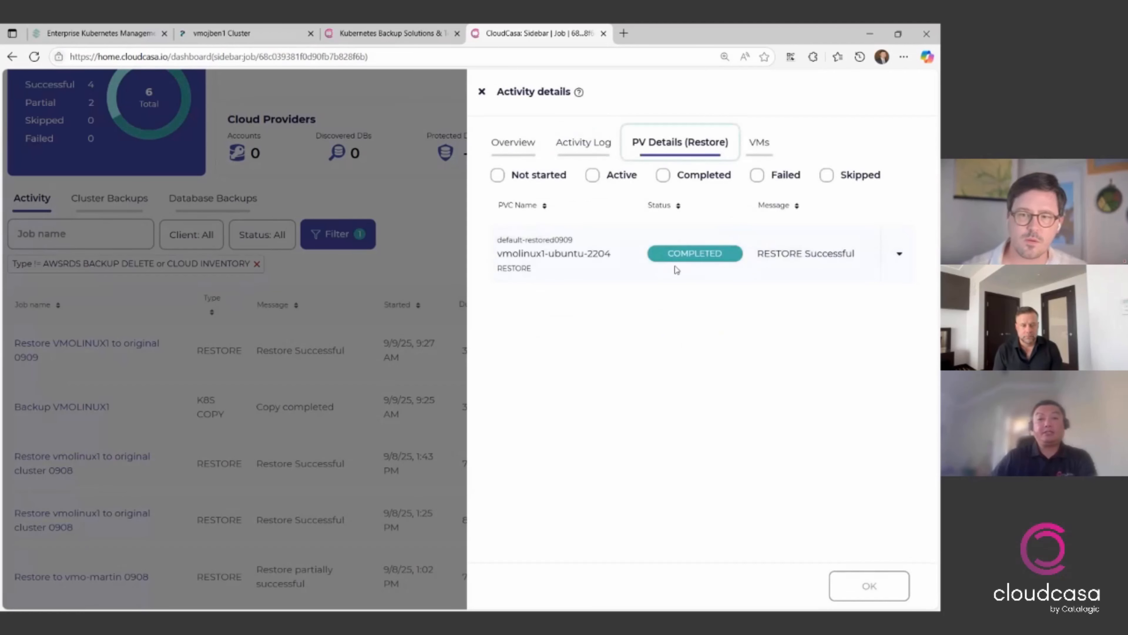
click(760, 152)
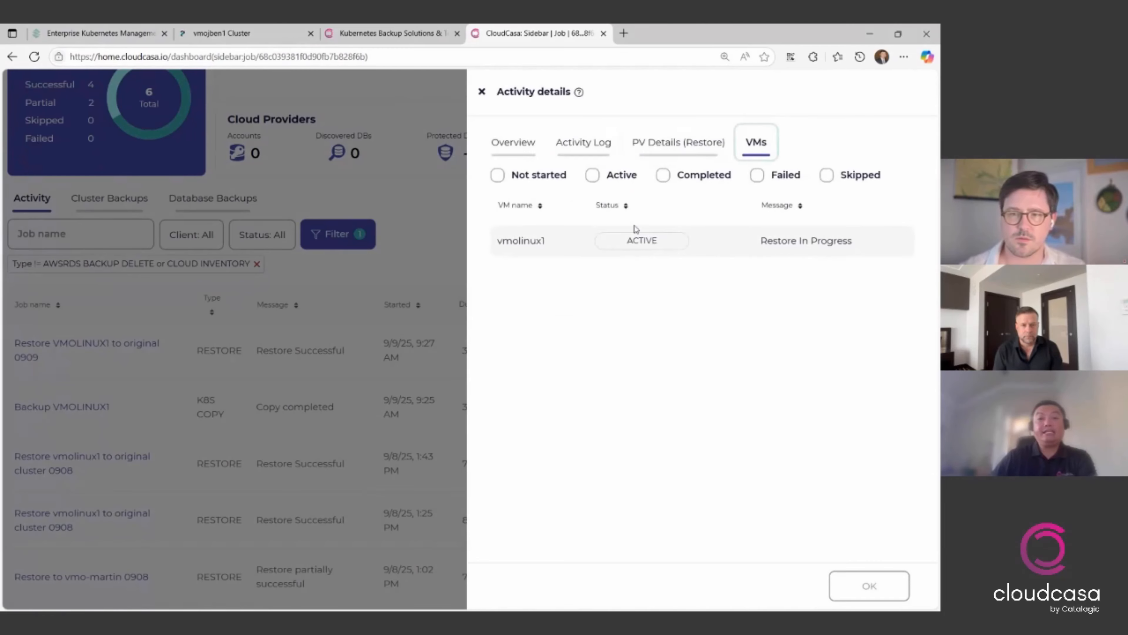
click(513, 142)
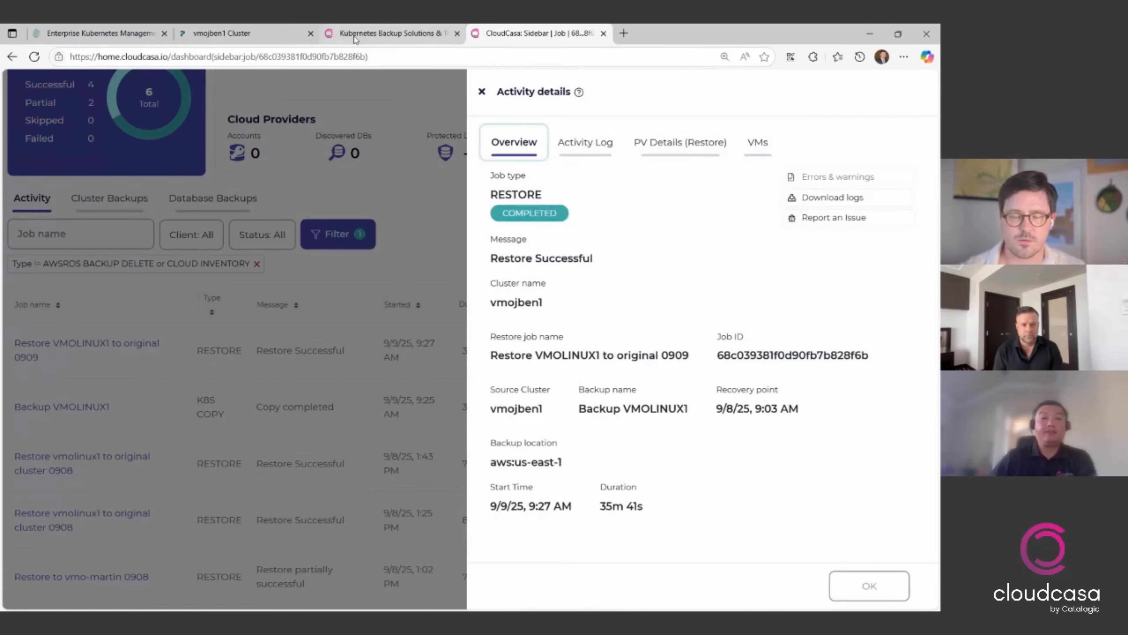
- Switch to the vmojben1 cluster in Palette and start the restored vmolinux1 virtual machine in the default-restored0909 namespace
click(229, 35)
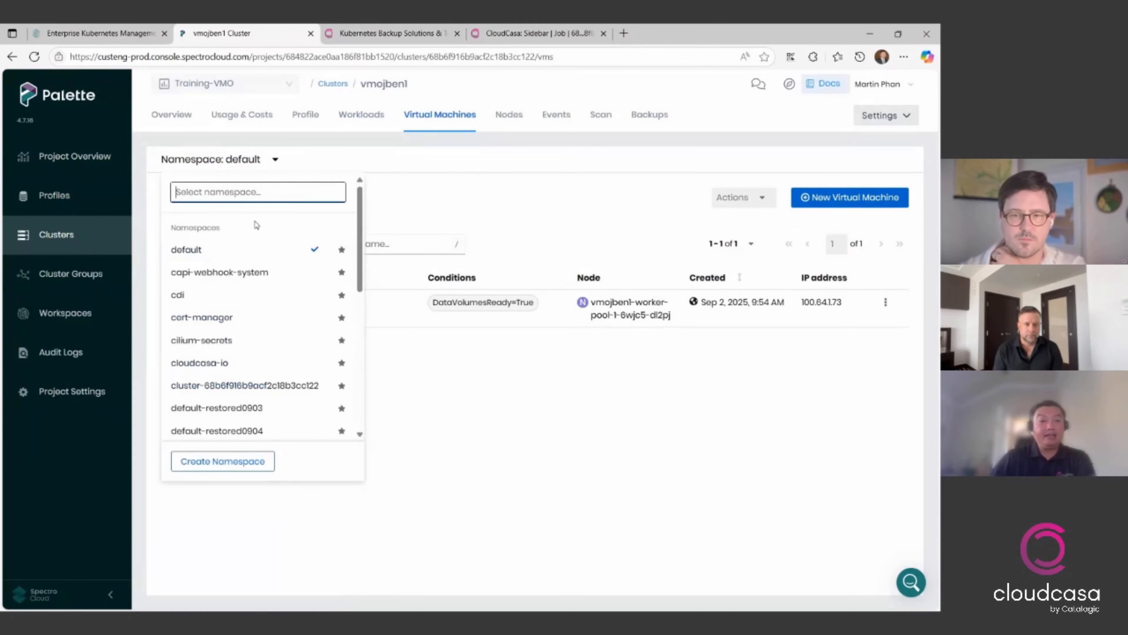
scroll(302, 308, down, 3)
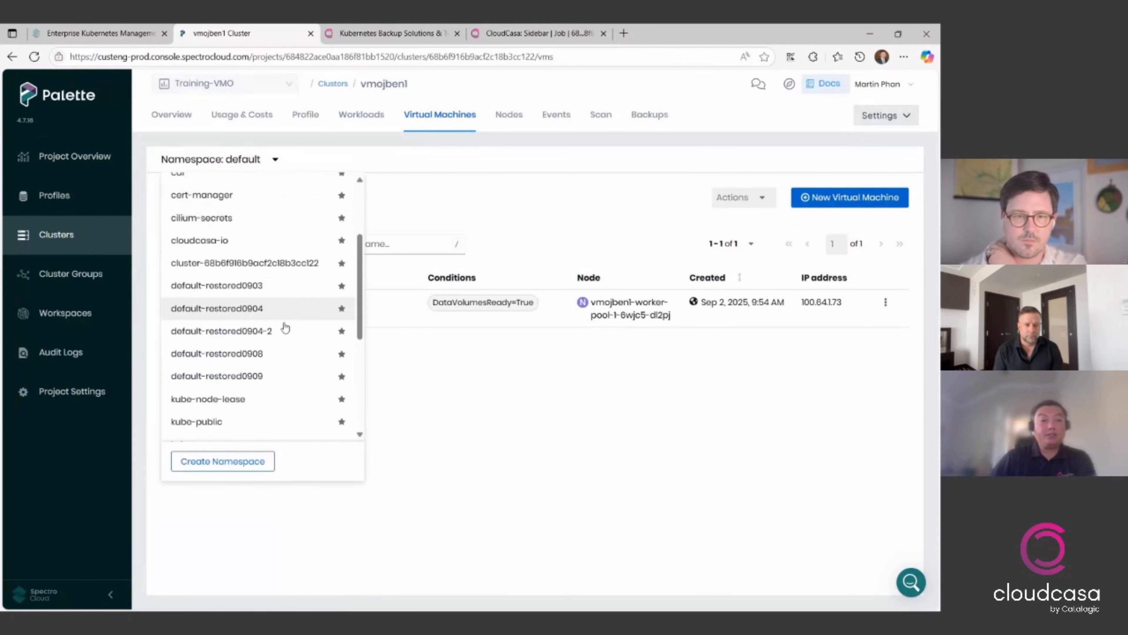
click(274, 382)
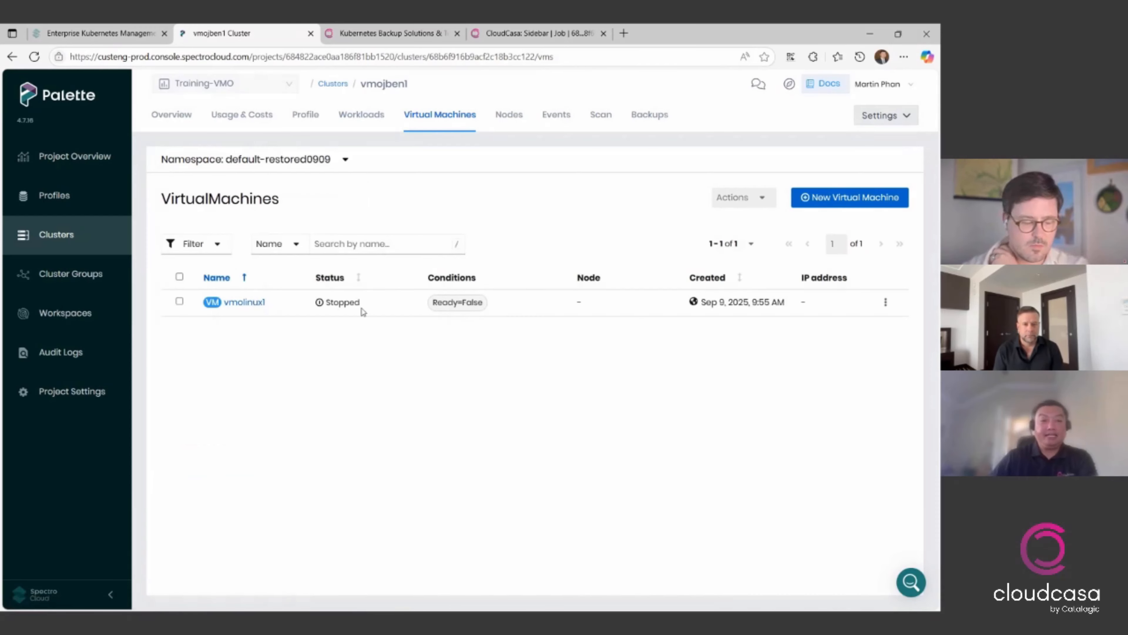
click(255, 305)
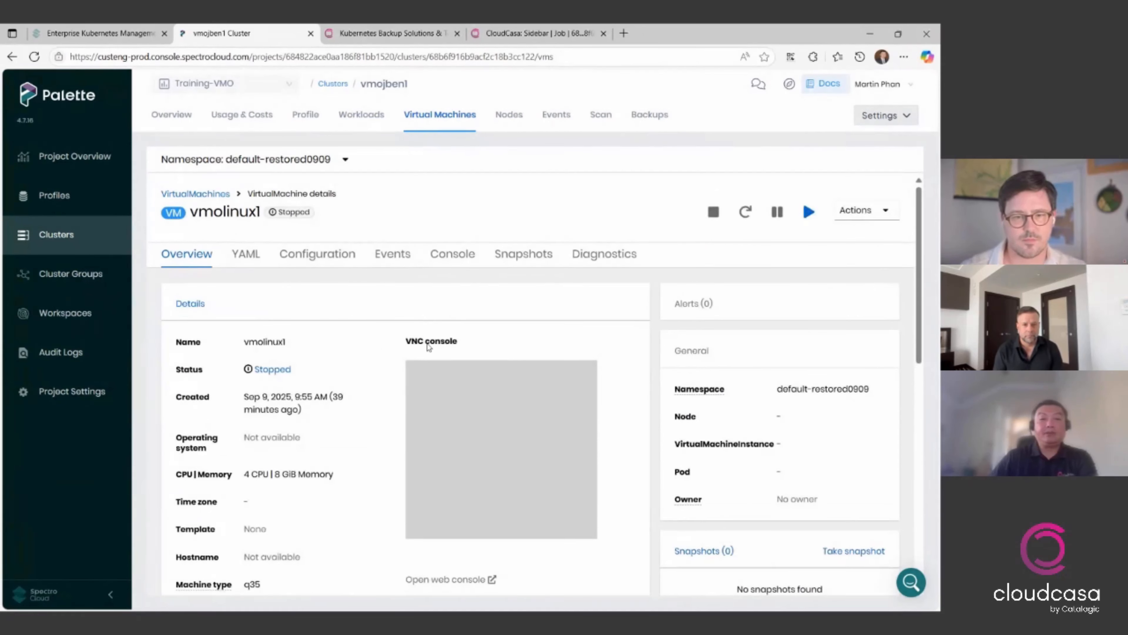
click(809, 212)
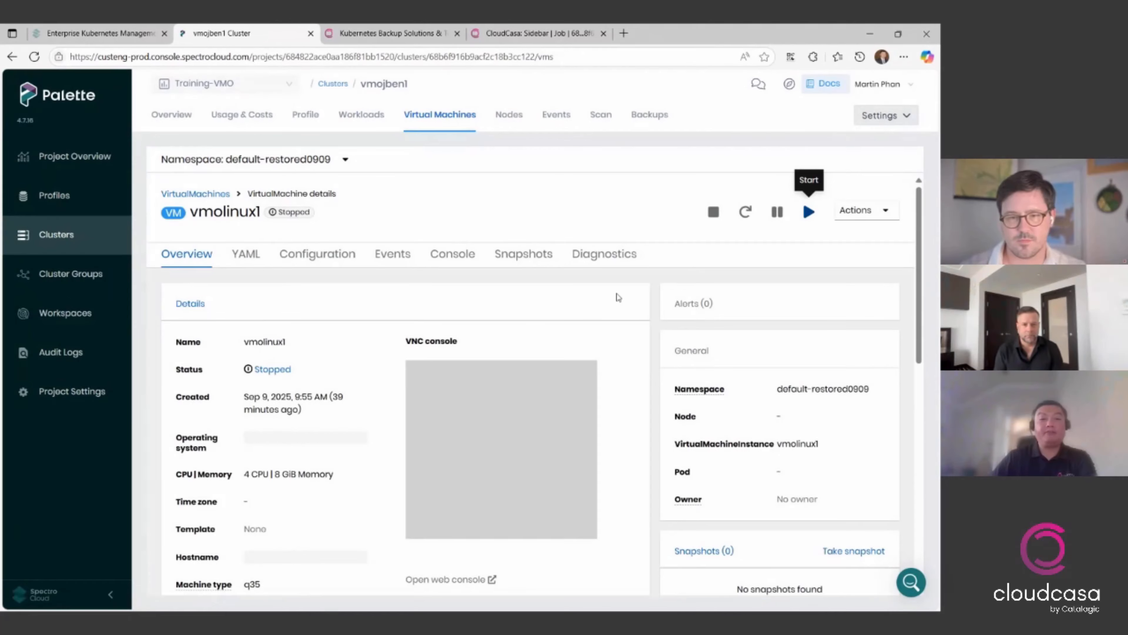